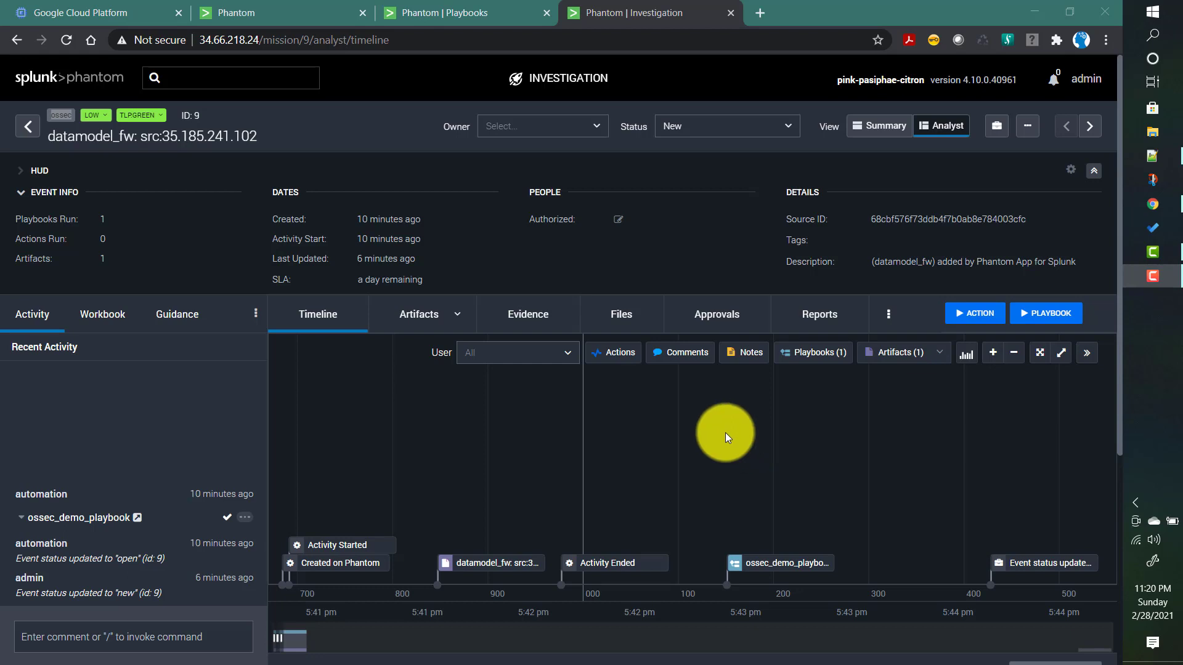
Create a new playbook from the Playbooks page and name it "Demo Playbook"
click(419, 15)
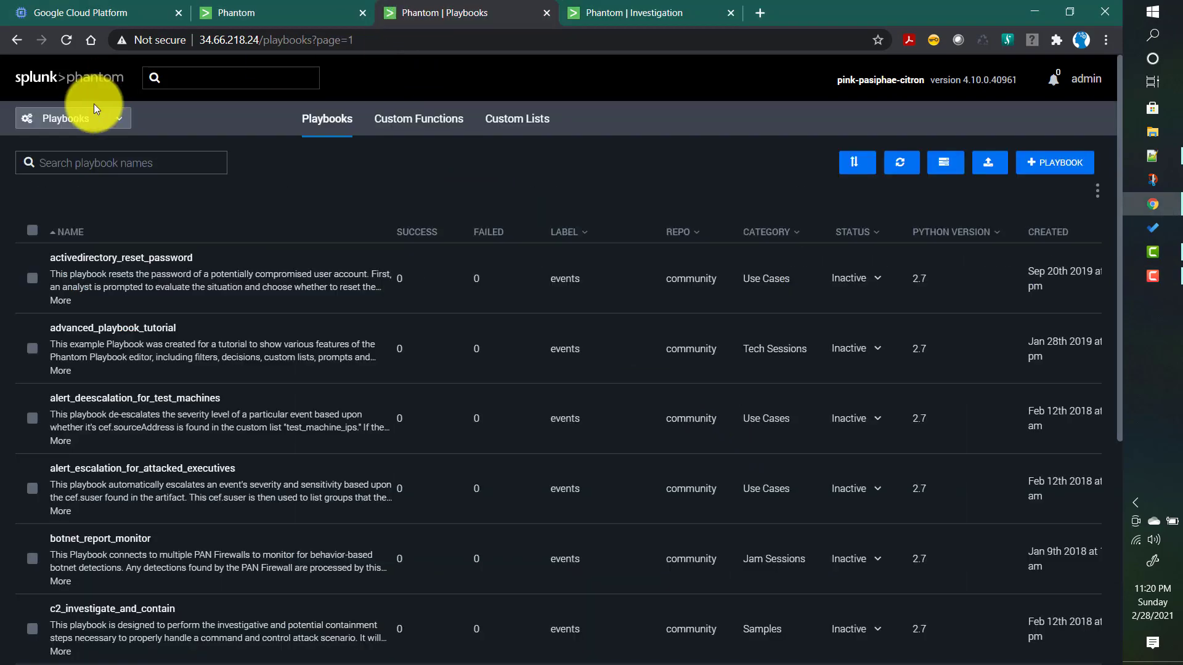
click(69, 122)
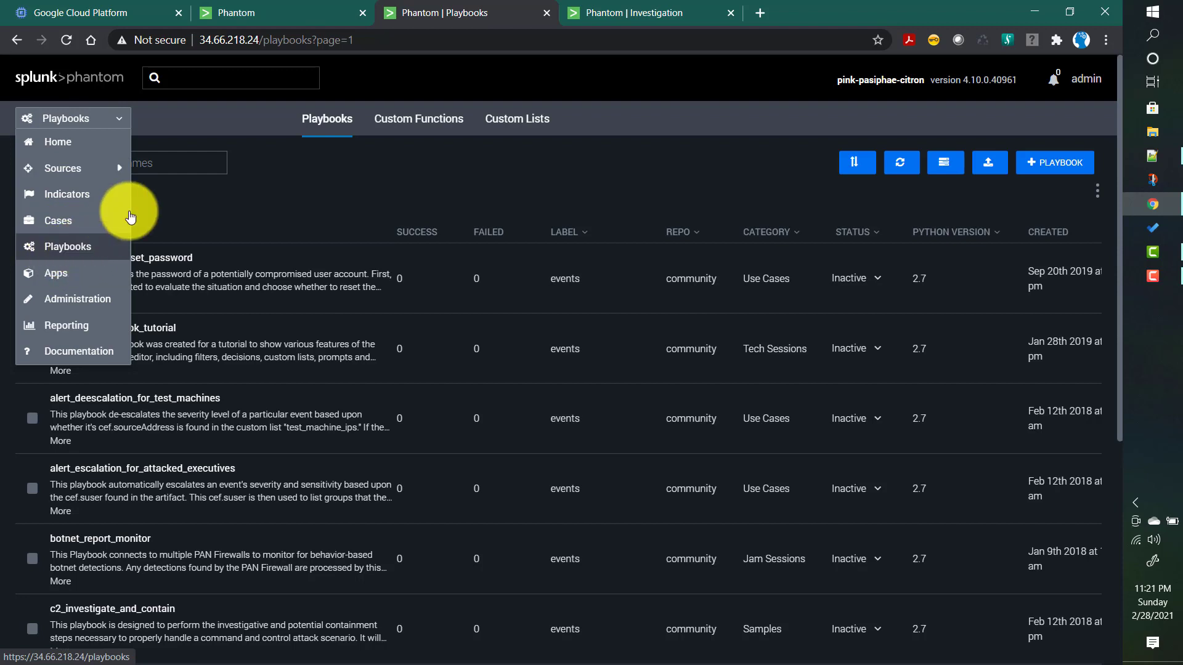
click(182, 116)
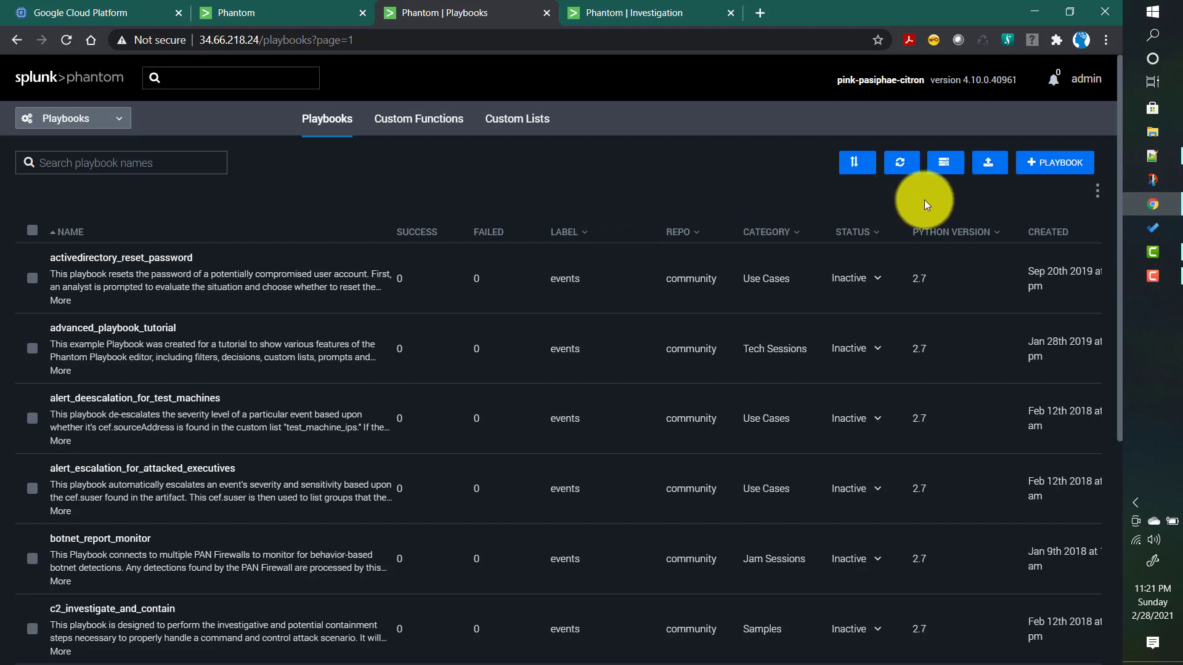
click(1061, 173)
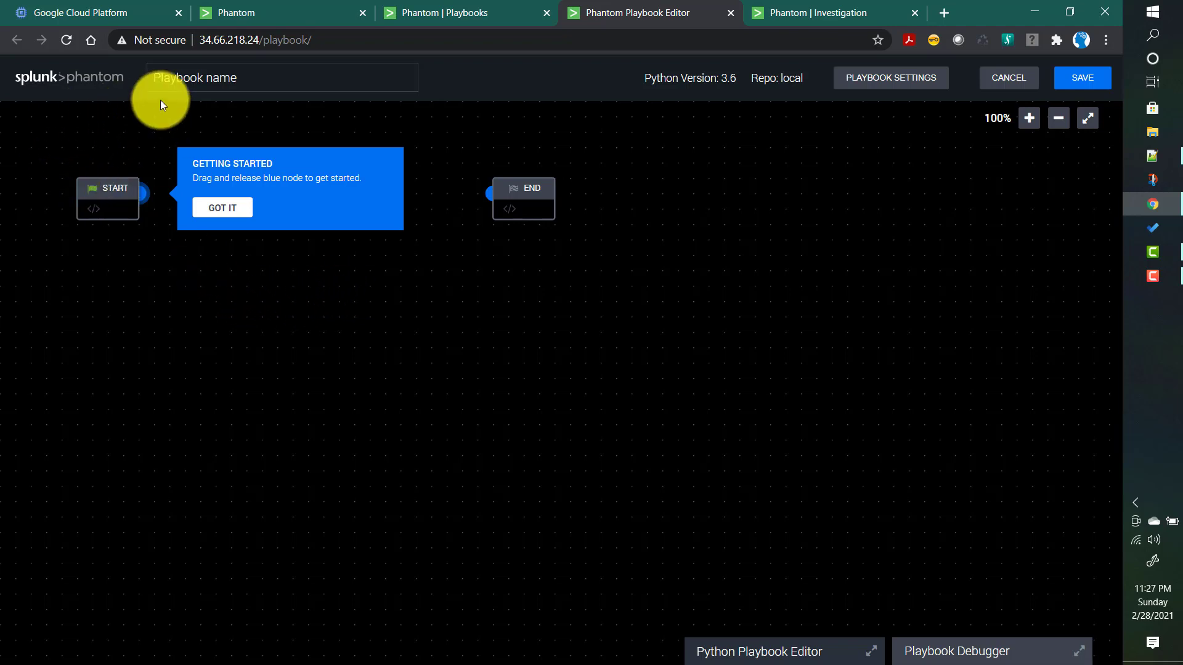
click(244, 80)
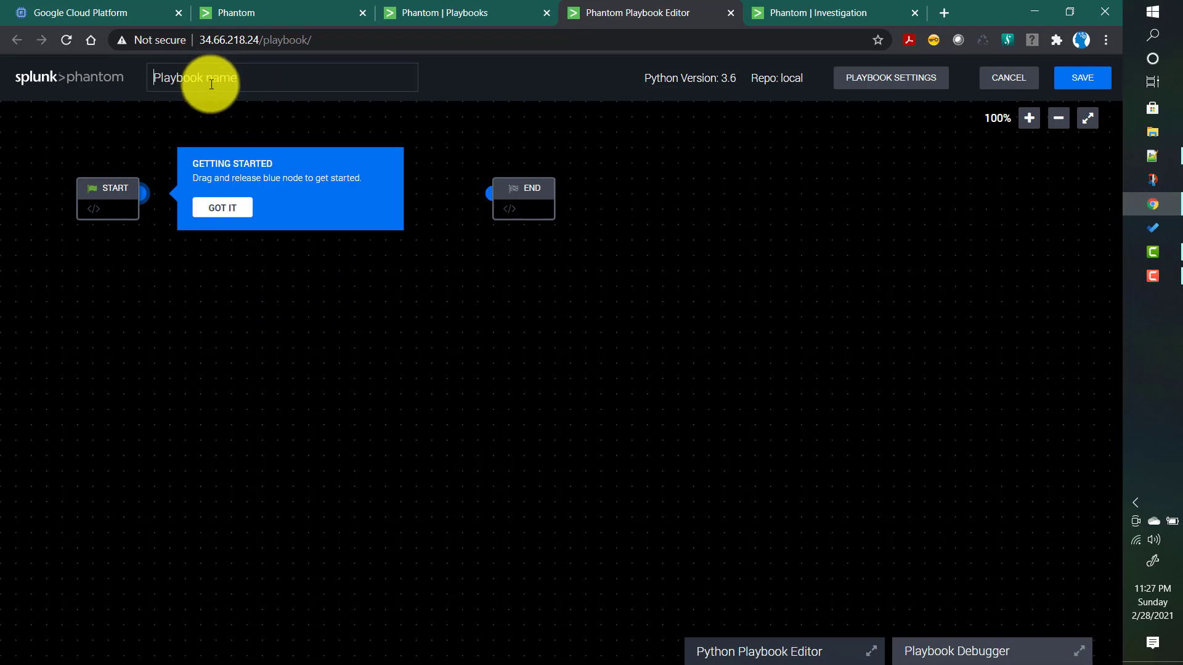
text(Demo Playbook)
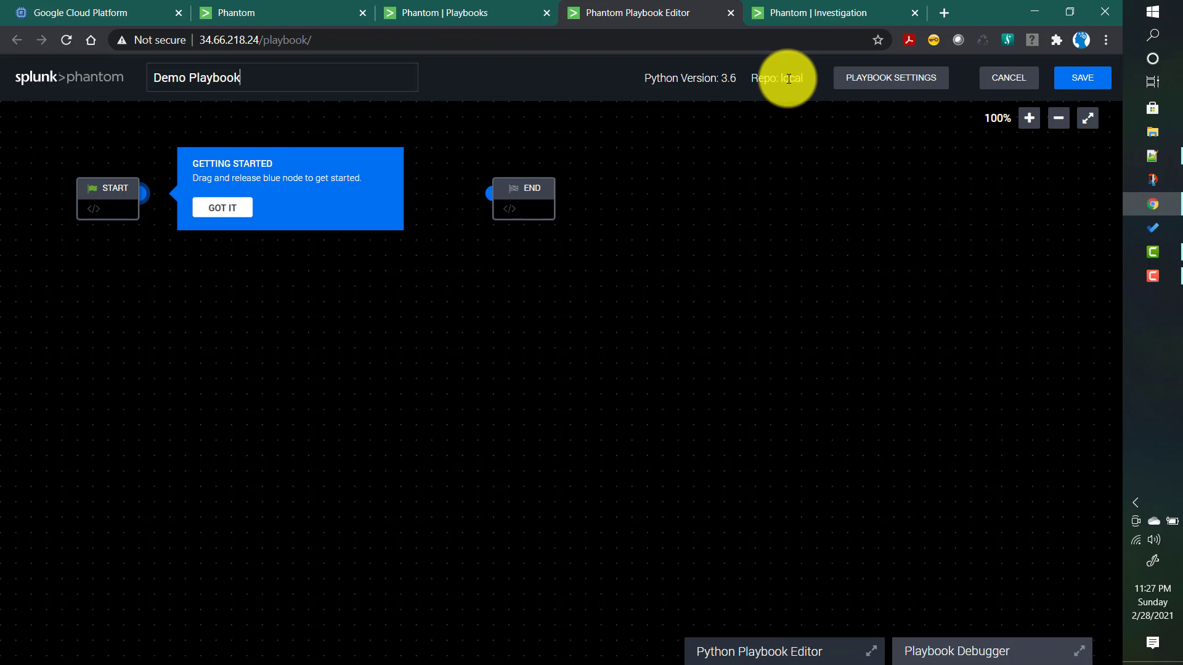
In the playbook settings, set the playbook to operate on the * label
click(891, 90)
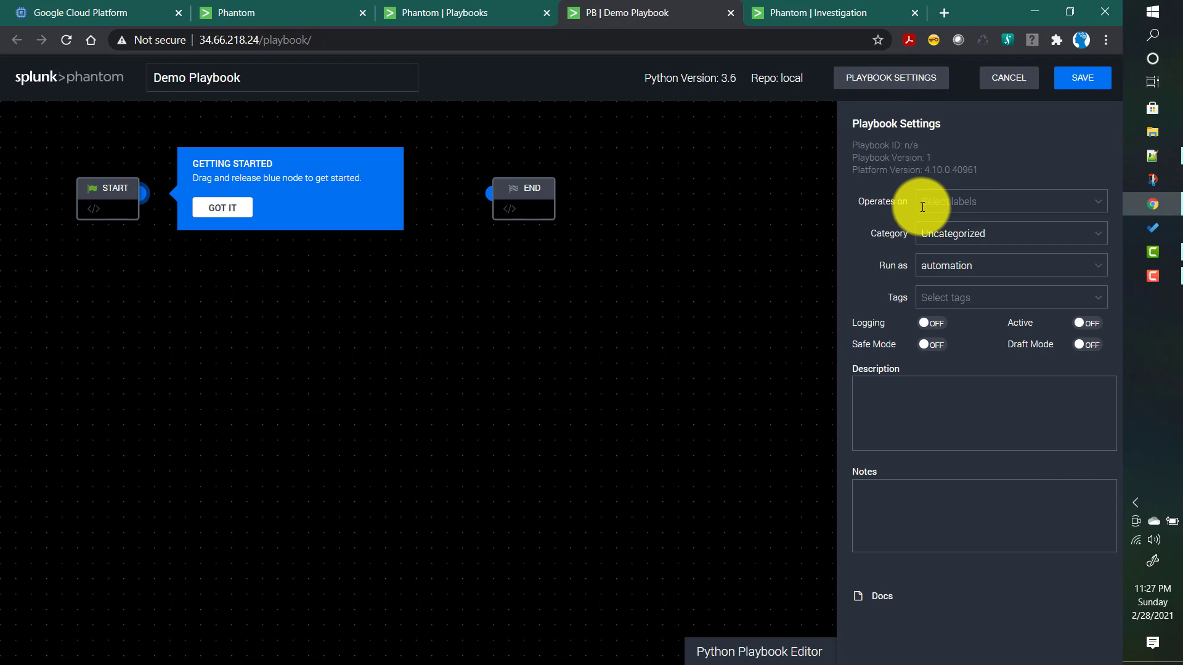
click(1103, 212)
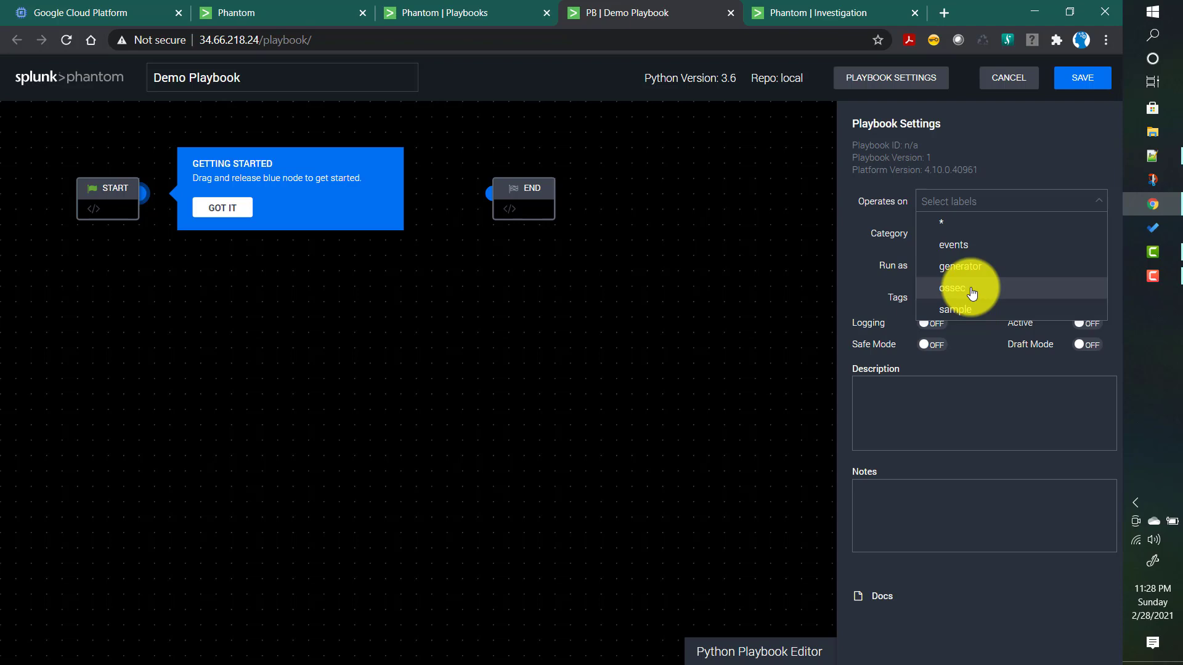
click(961, 233)
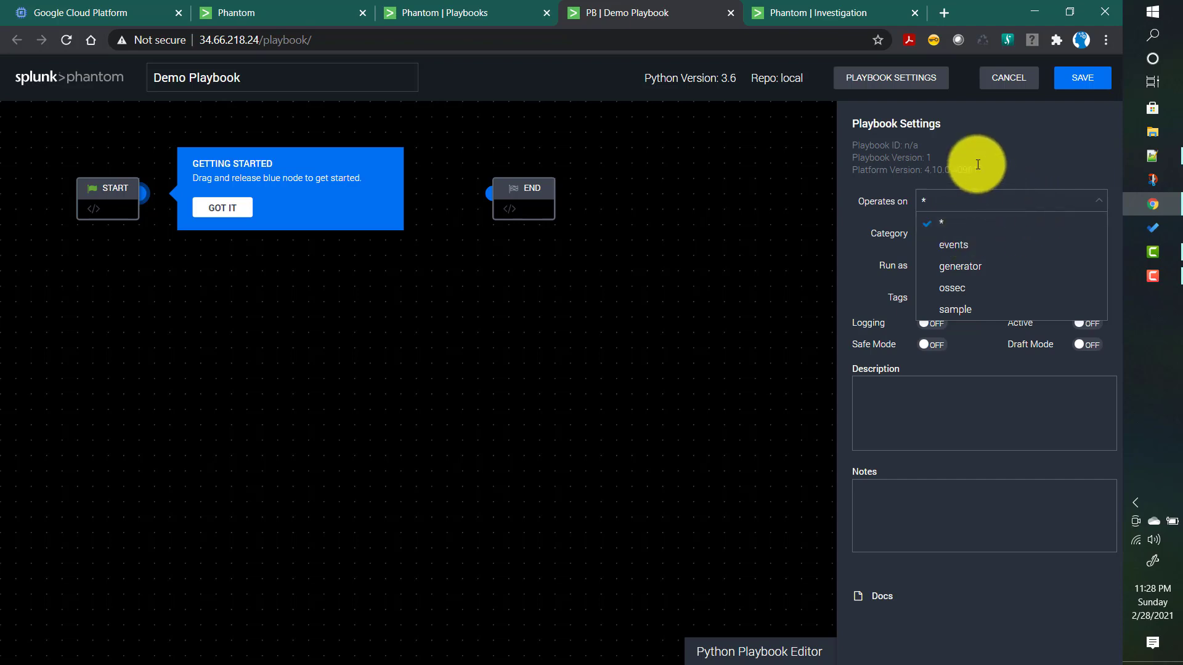
click(1013, 179)
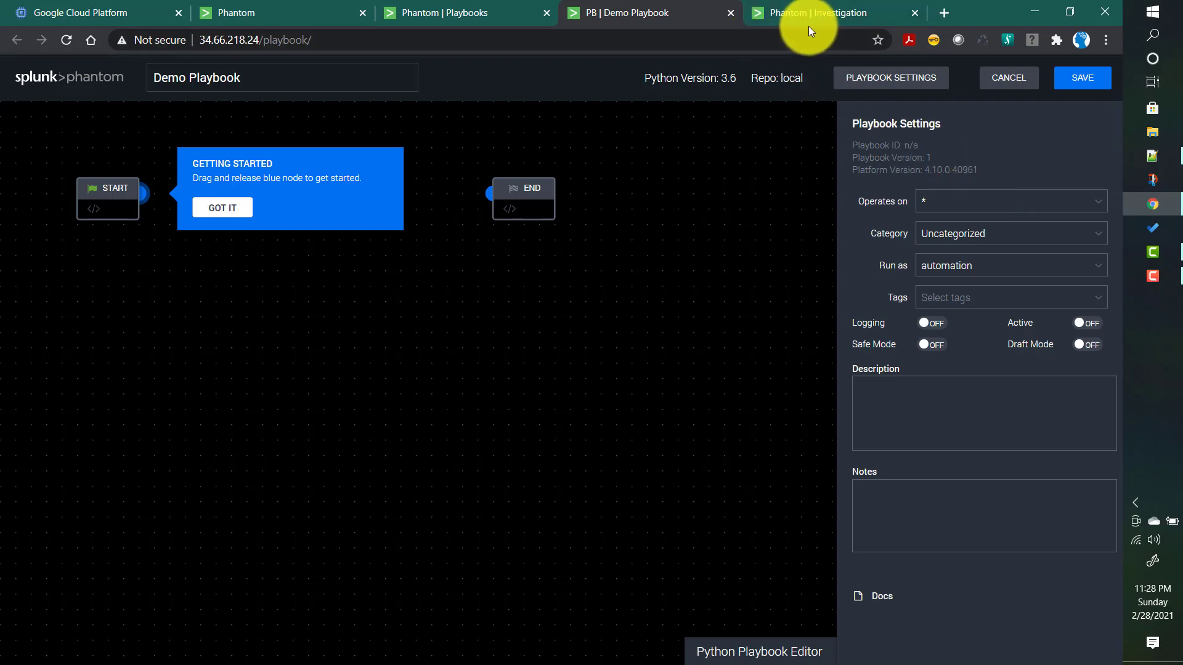
Check the label and the available status options of event ID 9 in the investigation, and return to the Demo Playbook editor
click(797, 11)
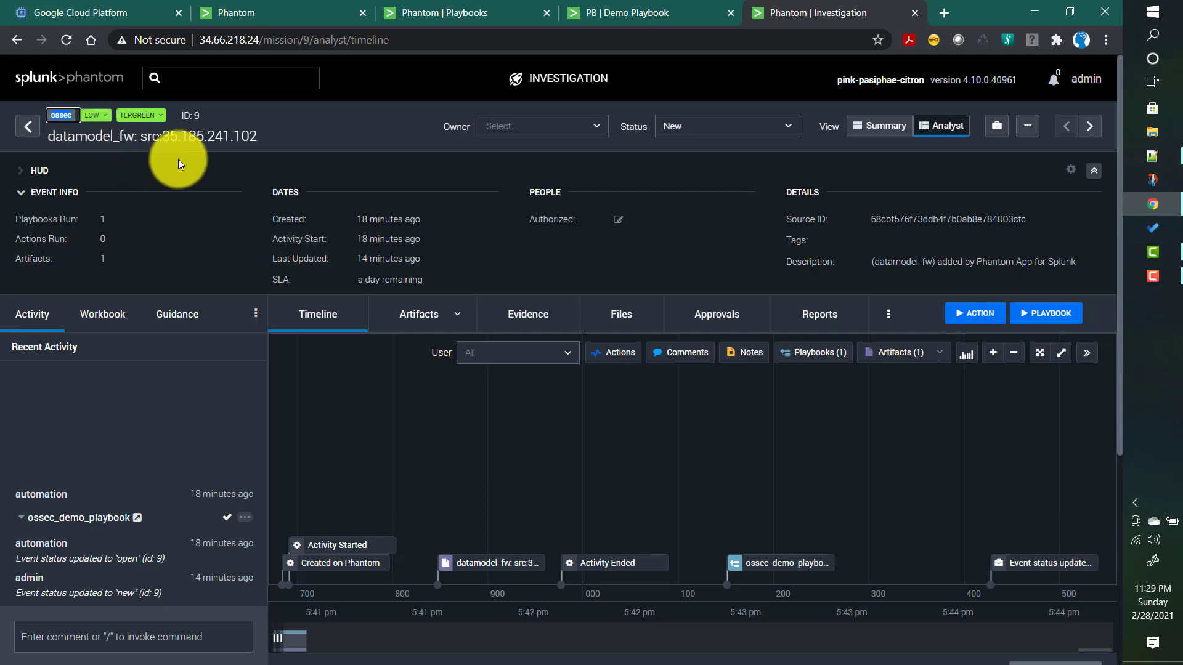
click(692, 122)
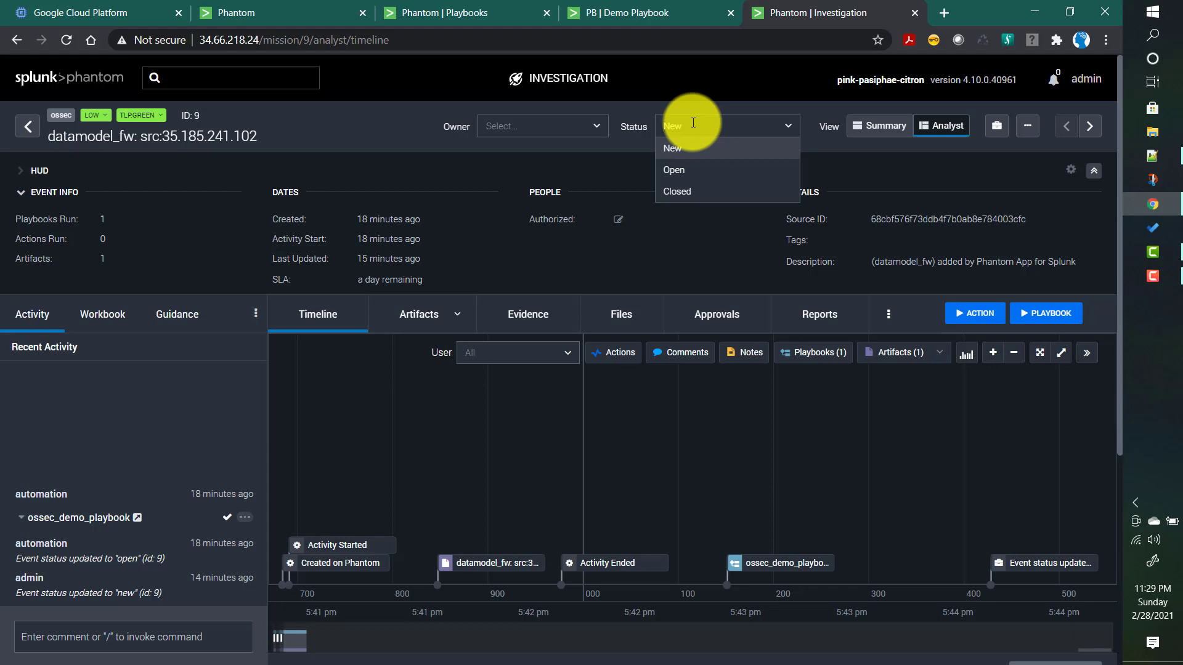
click(325, 128)
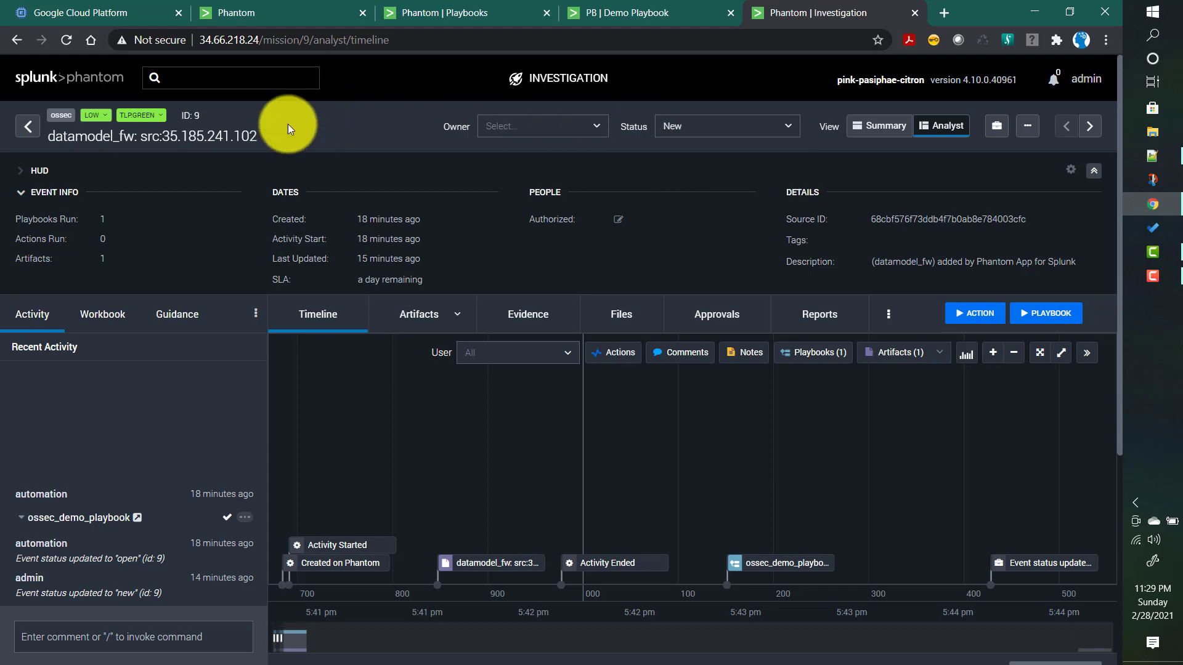
click(65, 117)
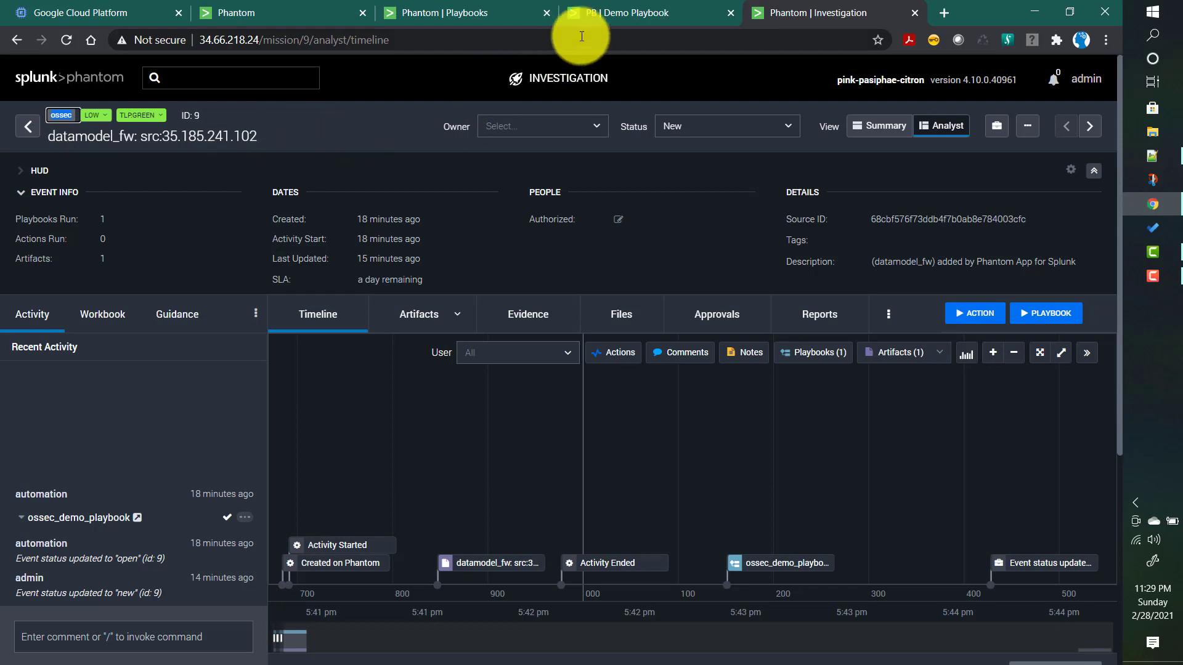
click(642, 19)
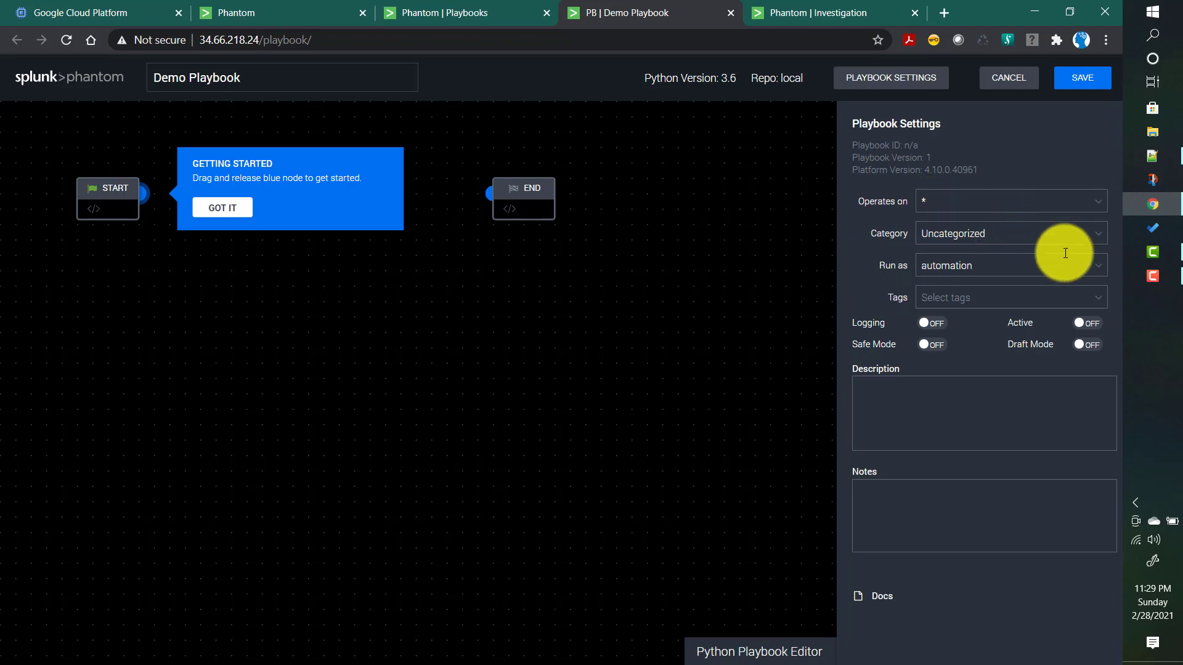
Set the playbook's category to Use Cases and have it run as automation
click(1103, 239)
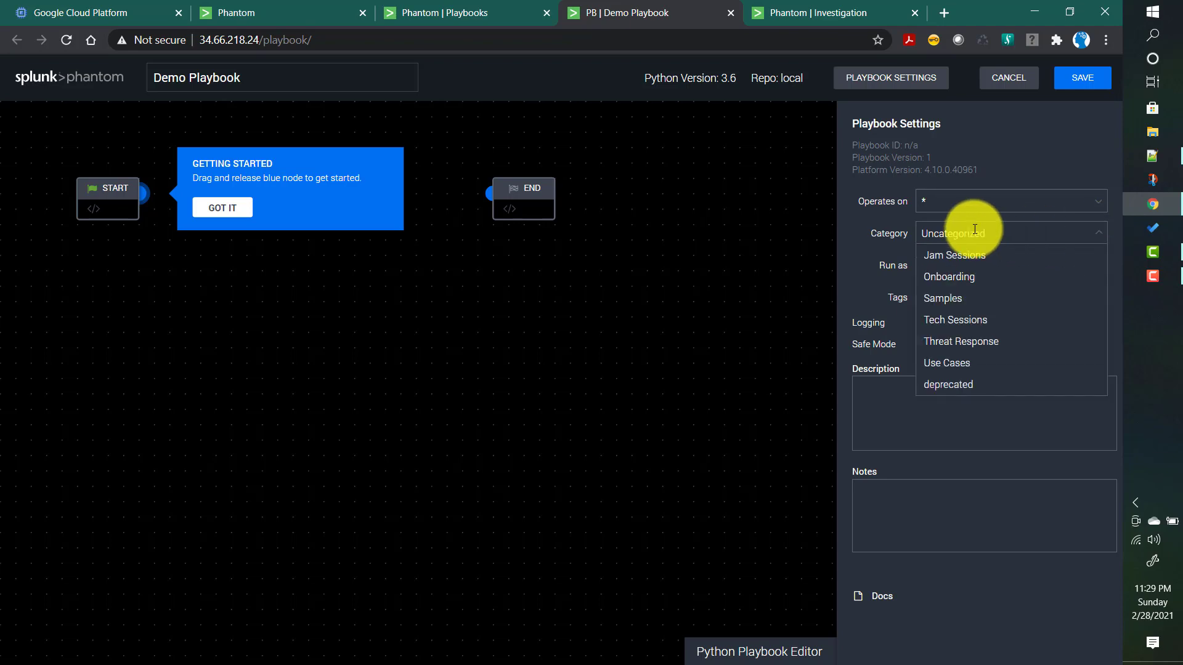
click(968, 363)
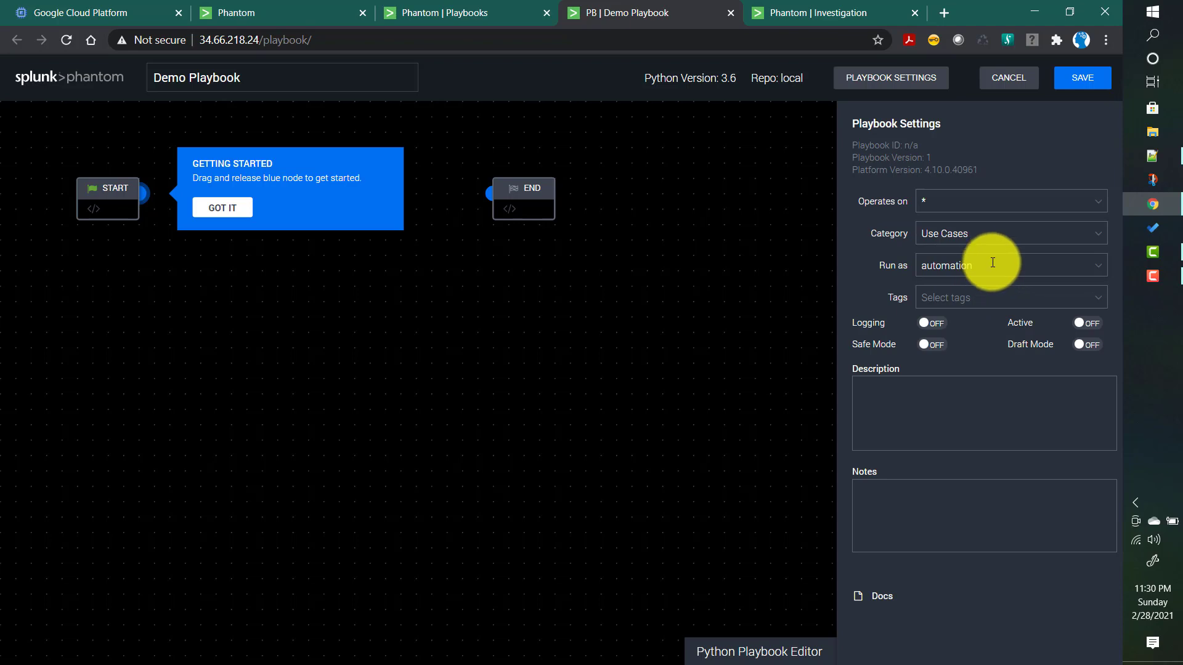
click(1100, 271)
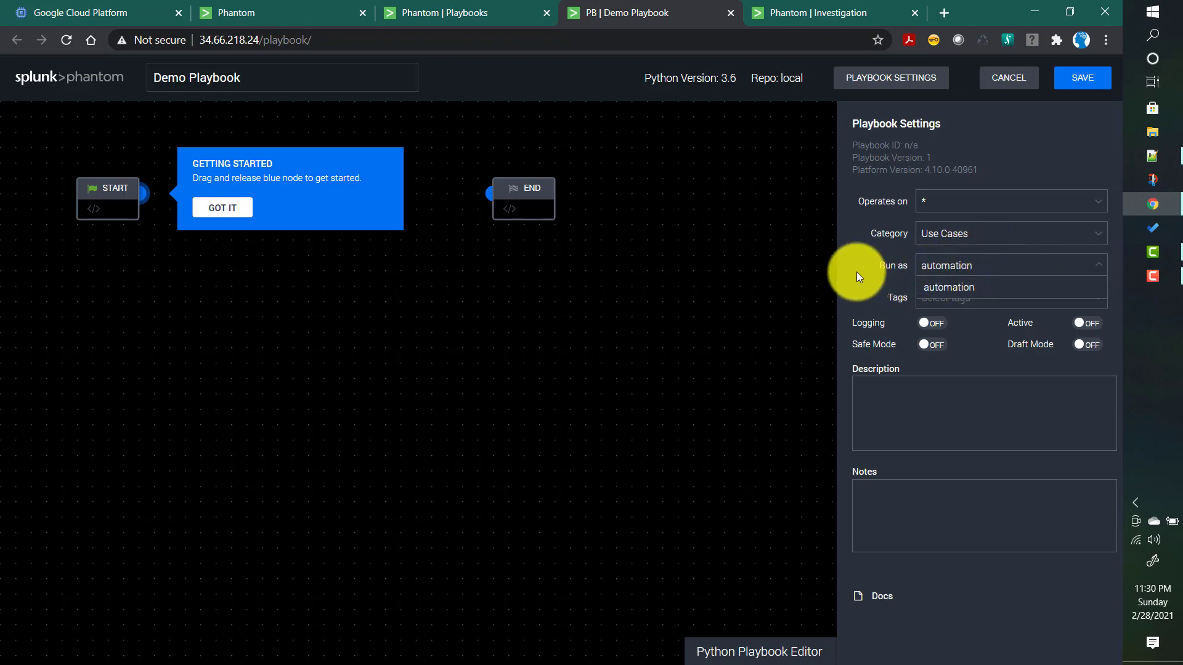
click(1011, 288)
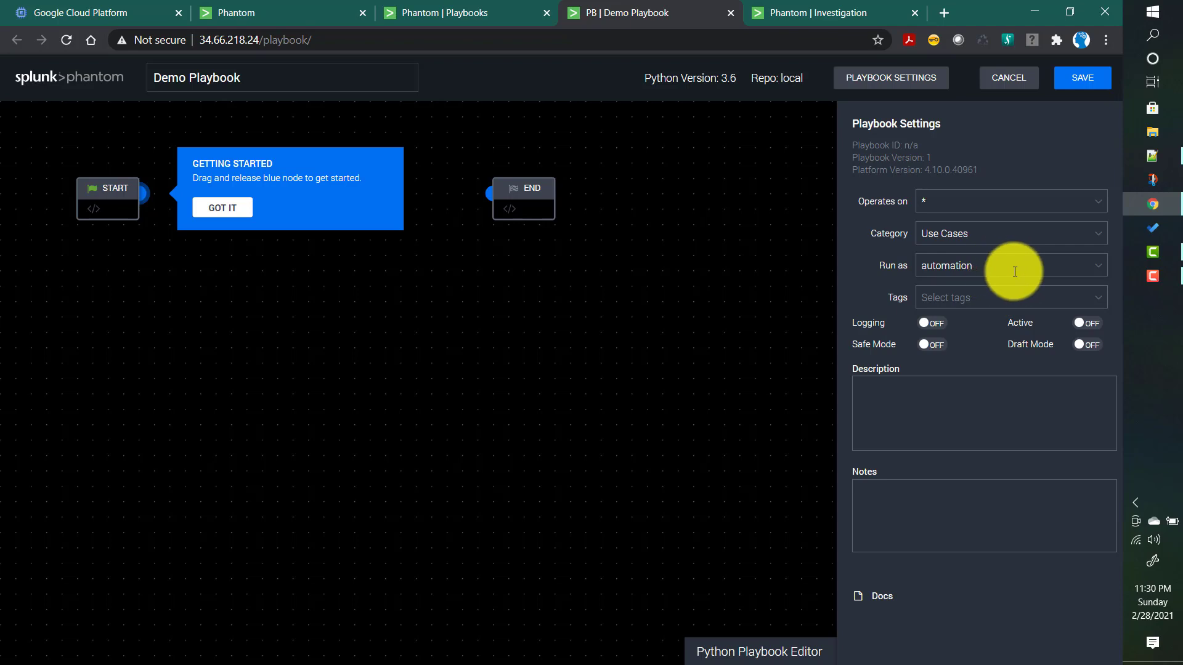
Check the available tags without assigning any, and turn on logging for the playbook
click(982, 295)
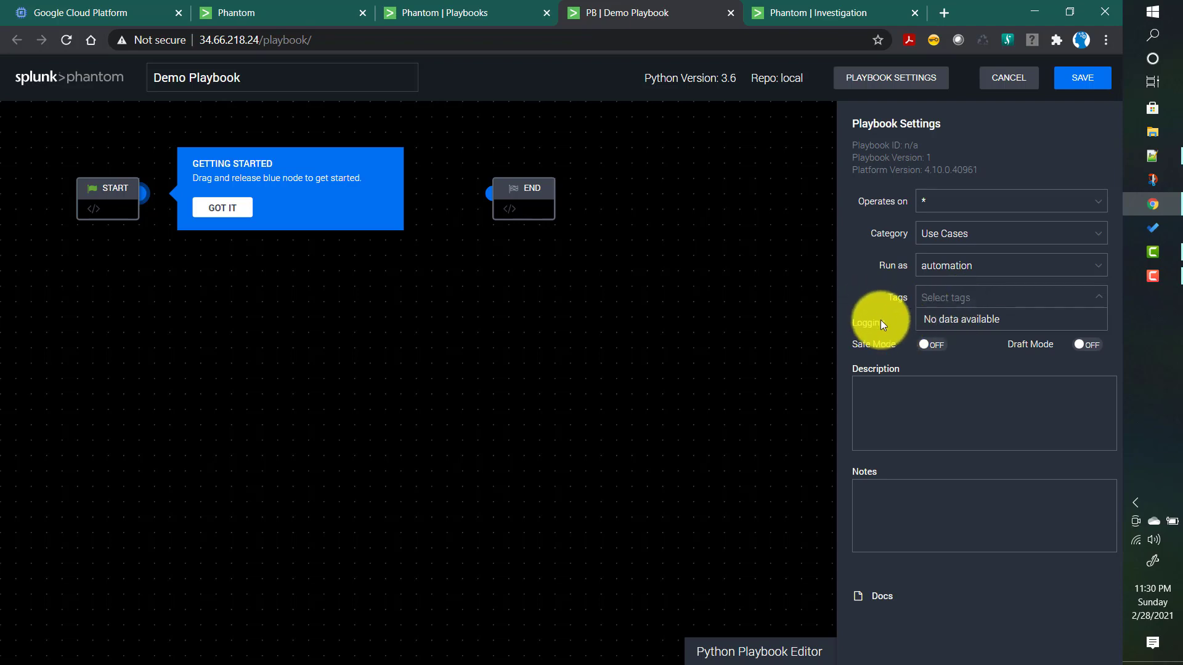
click(956, 355)
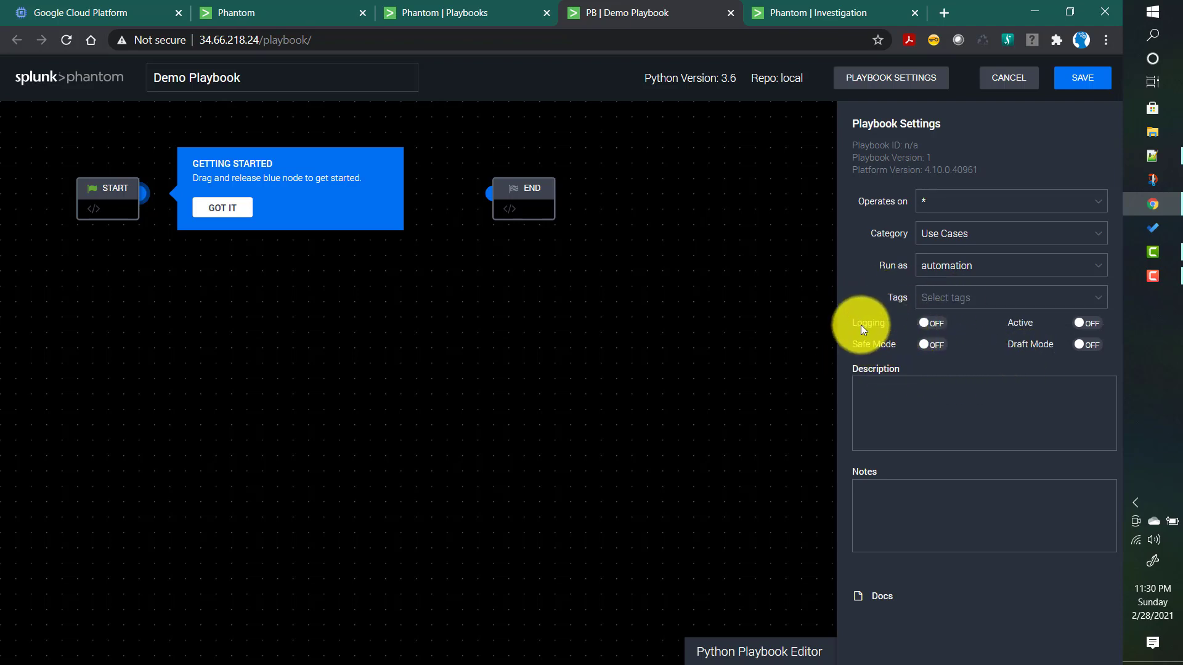
click(923, 329)
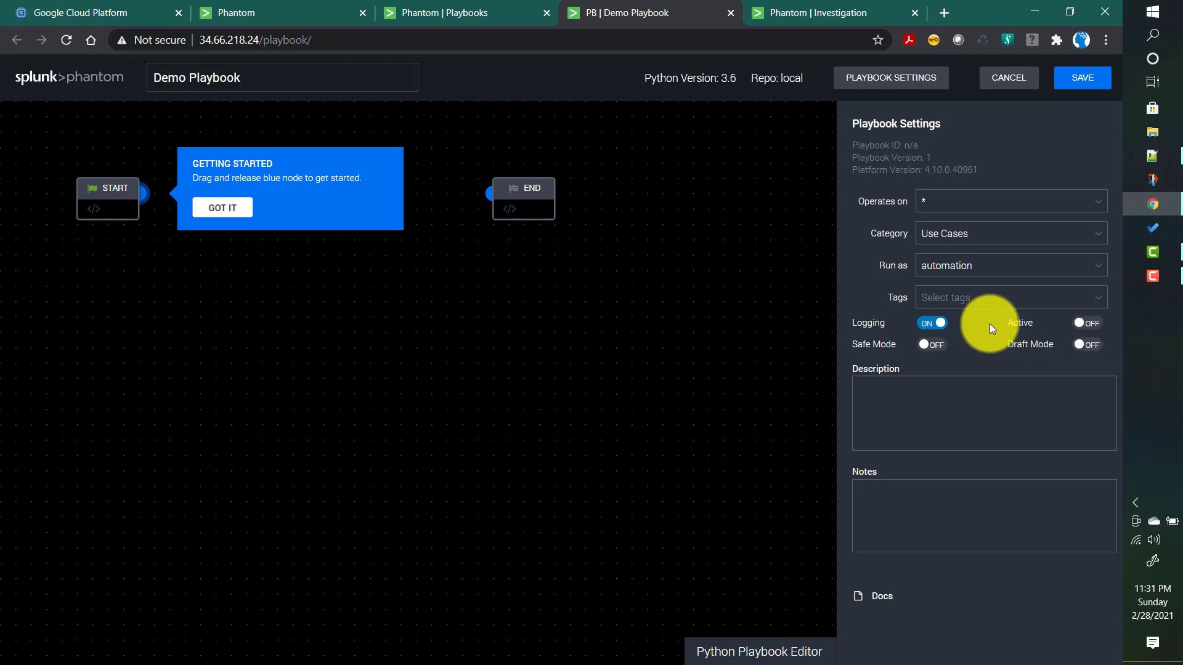
Review the event's title in the investigation and return to the Demo Playbook editor
click(807, 13)
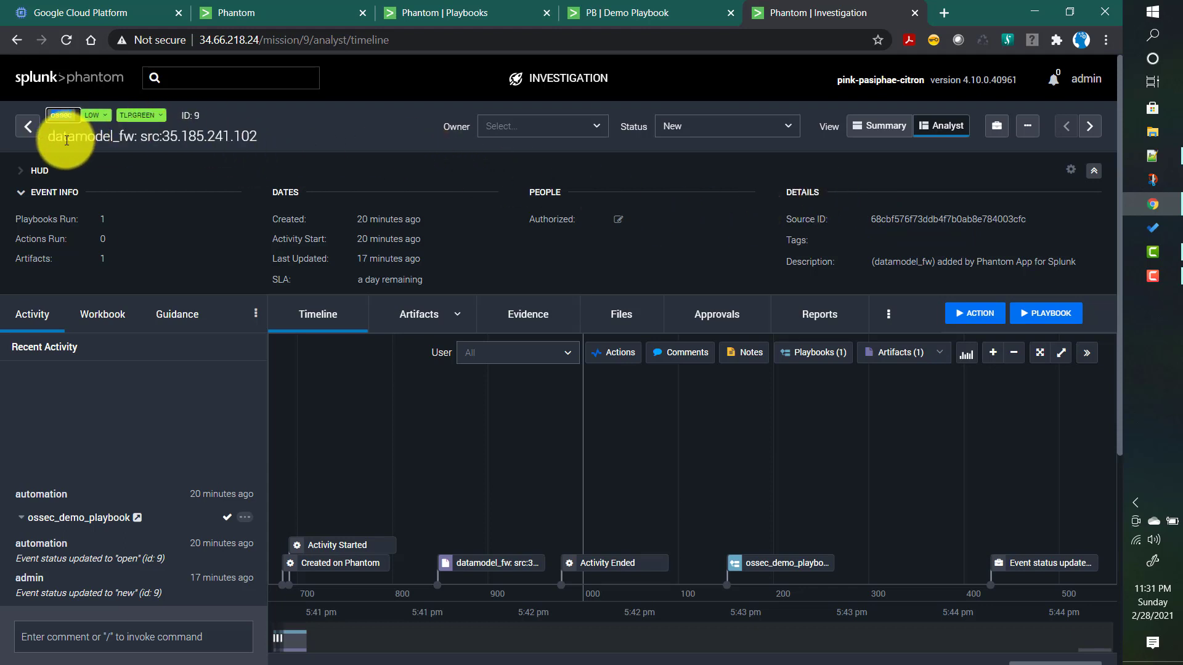
drag(69, 136, 110, 146)
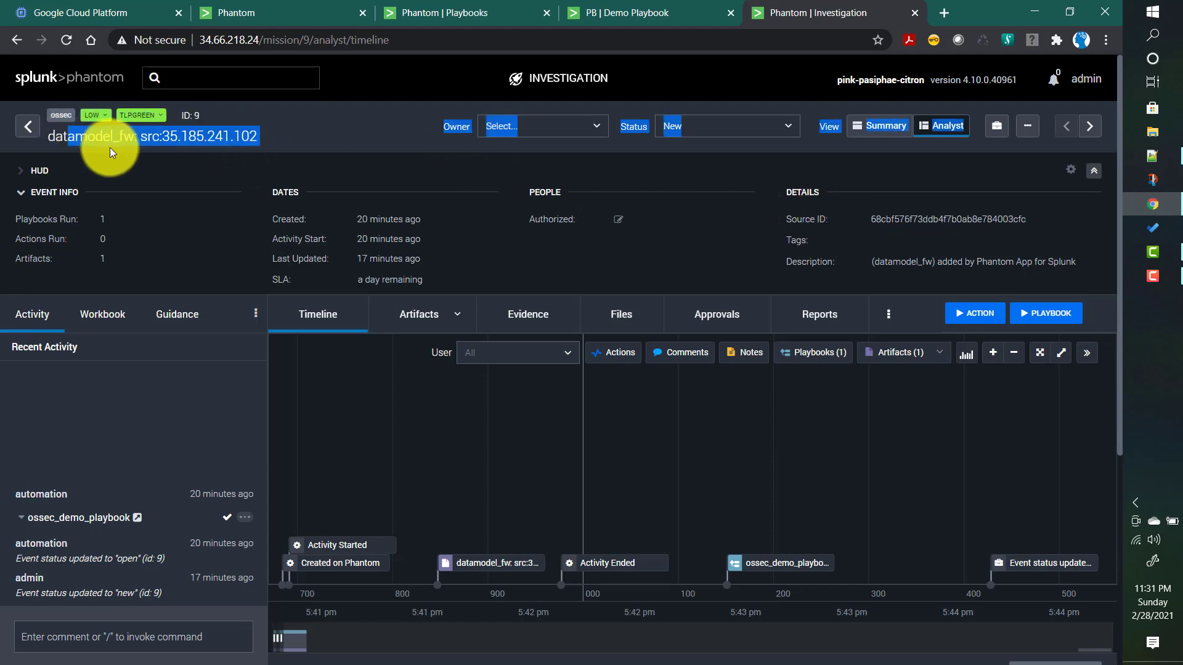
click(272, 142)
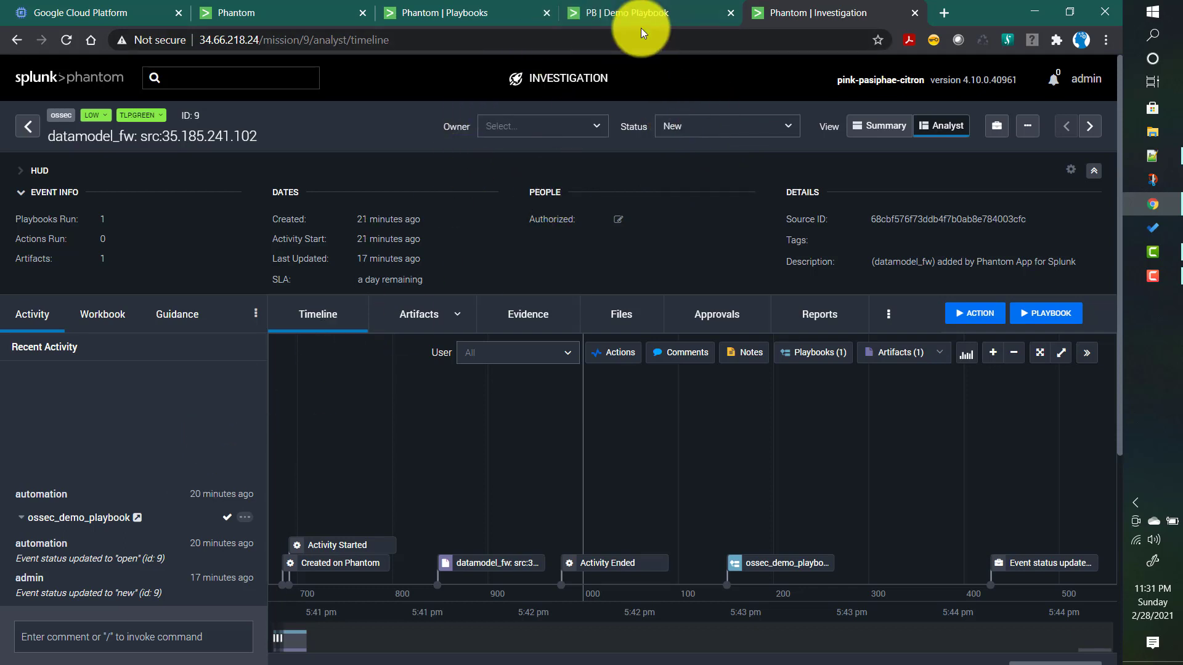
click(642, 10)
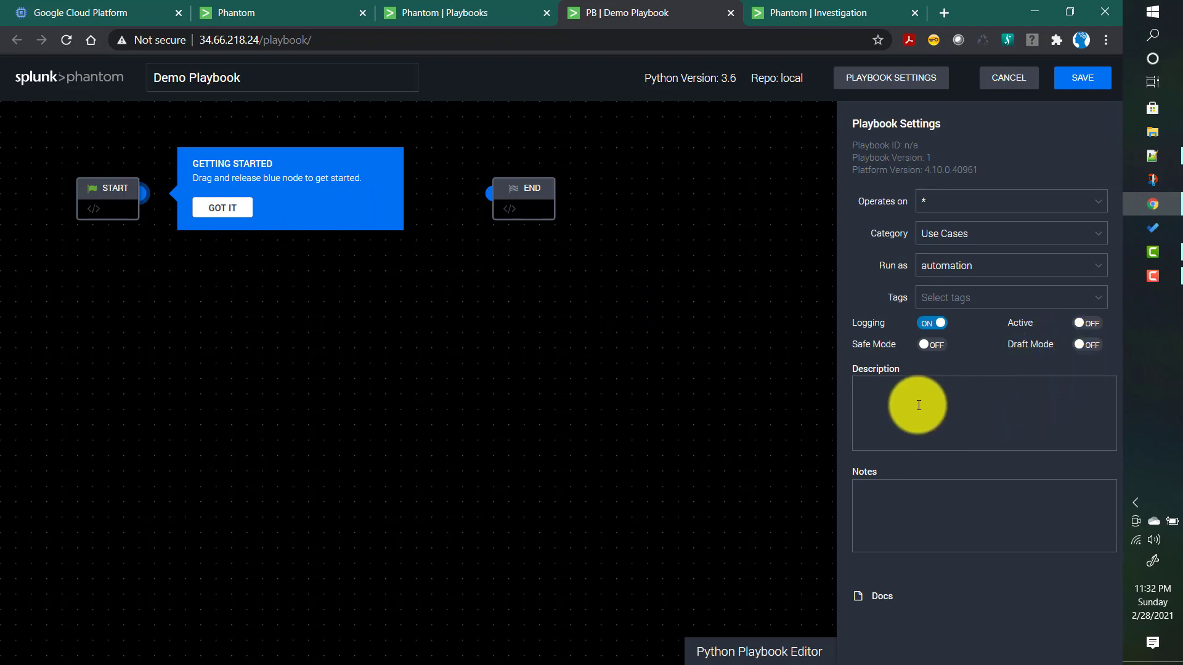
Close the playbook settings and dismiss the Getting Started hint on the canvas
click(919, 518)
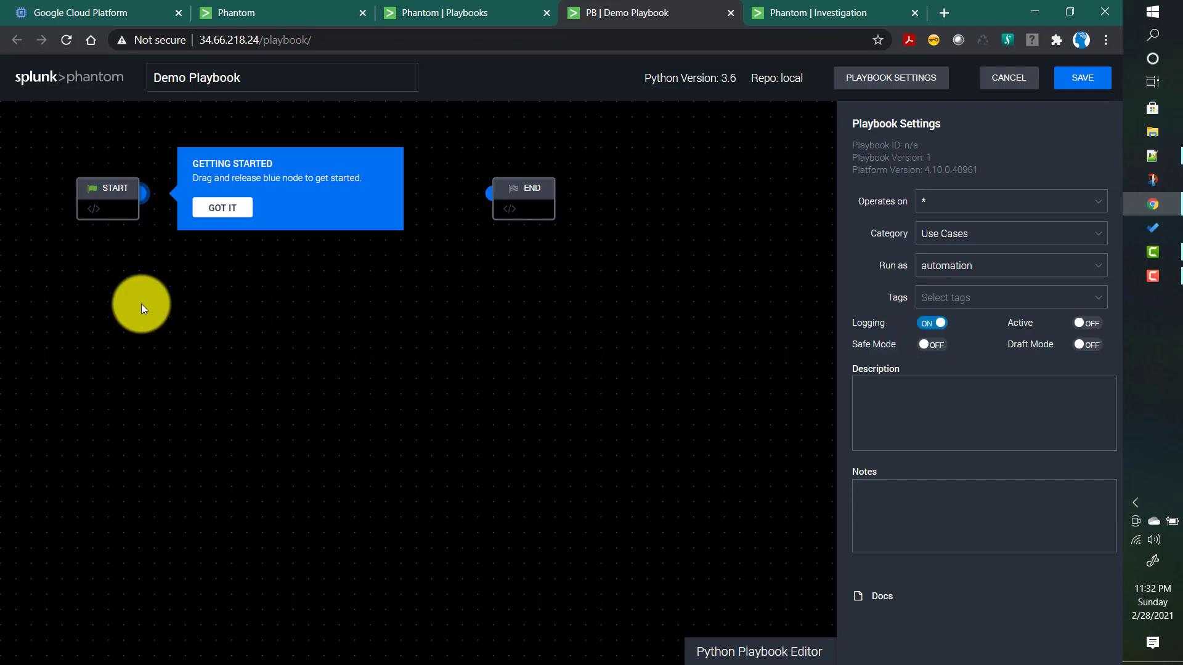
click(261, 317)
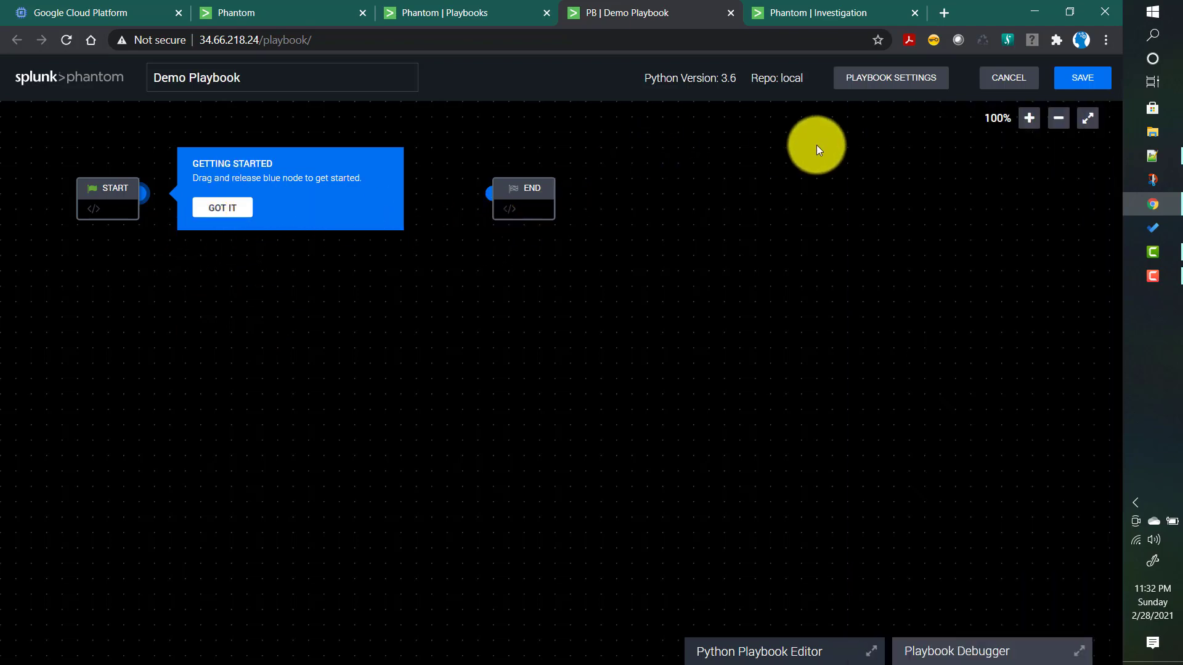
click(882, 86)
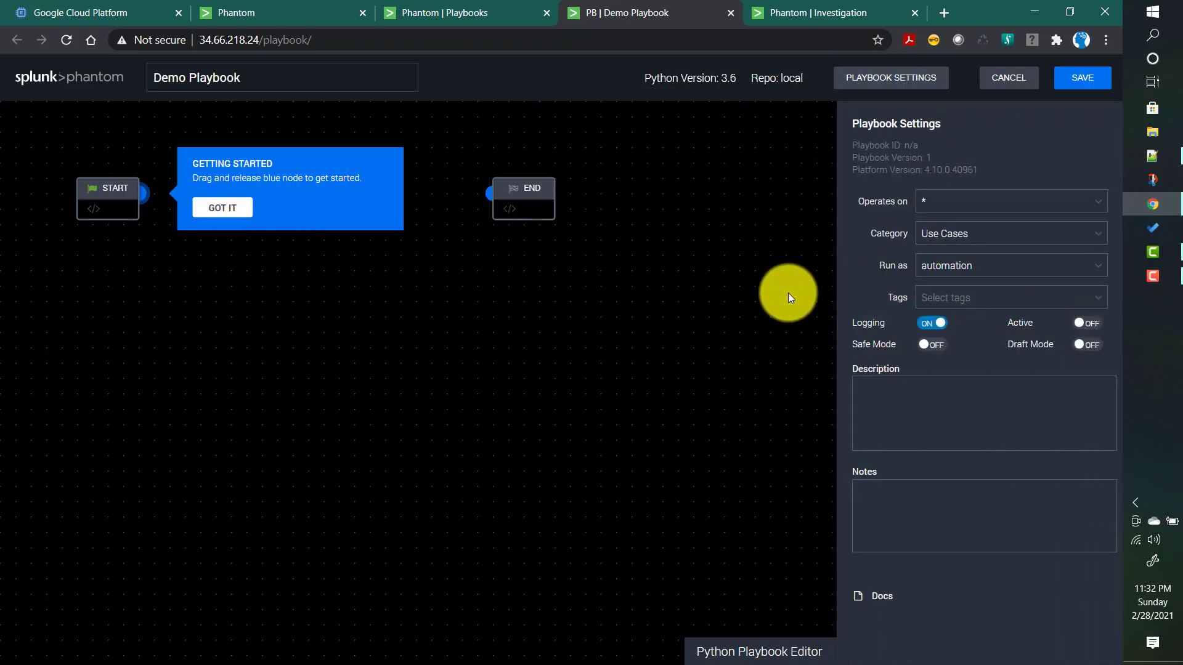
click(781, 296)
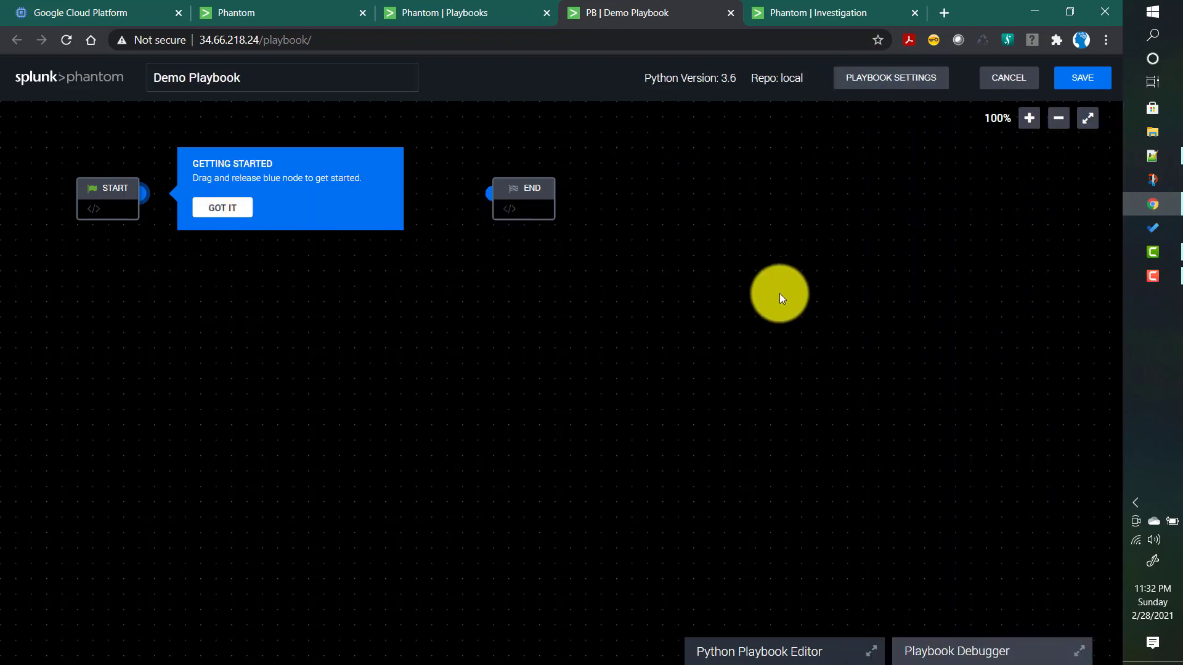
click(214, 209)
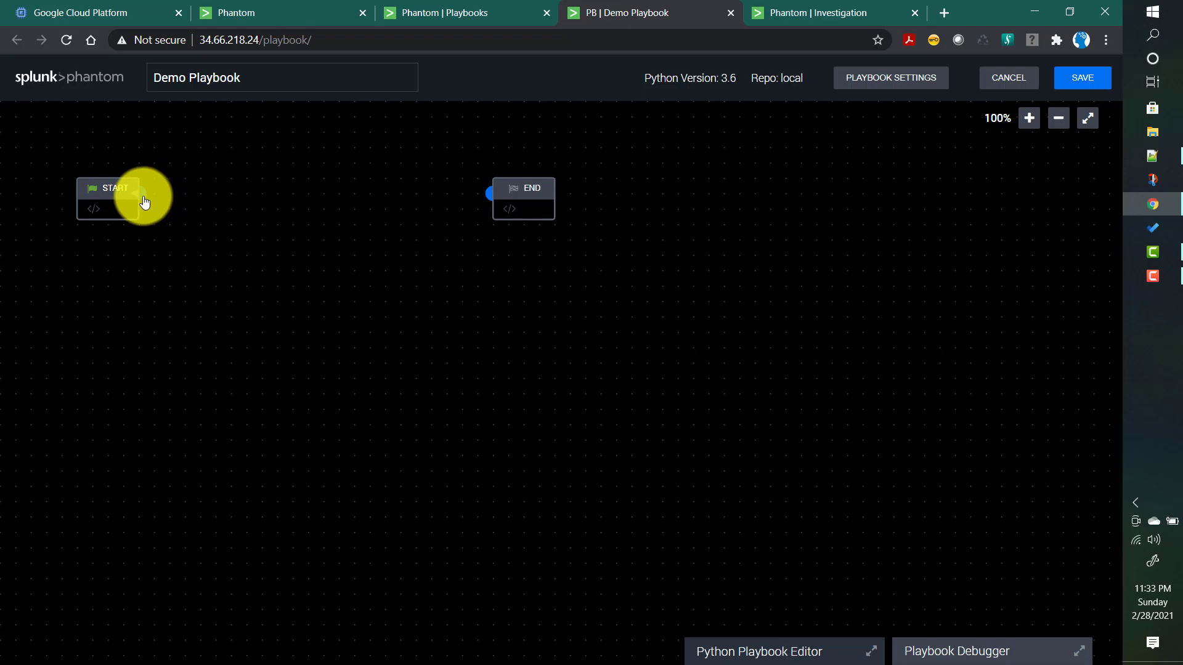
Add an API block to the flow, connected from the START block
drag(219, 210, 241, 194)
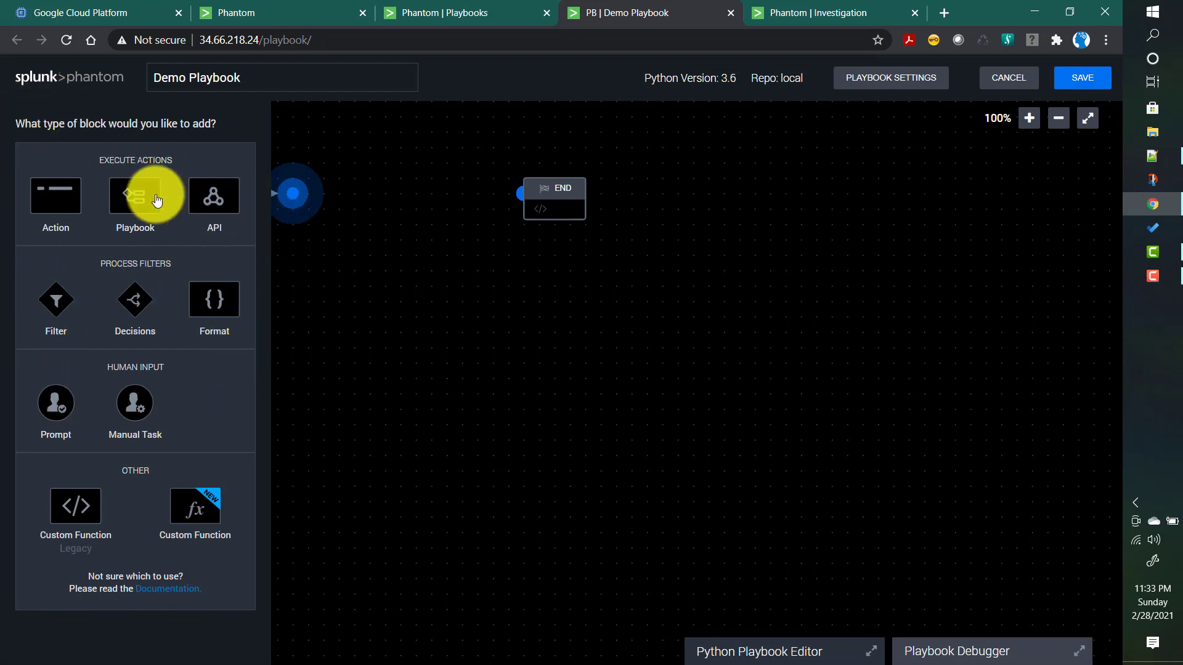
drag(101, 158, 167, 161)
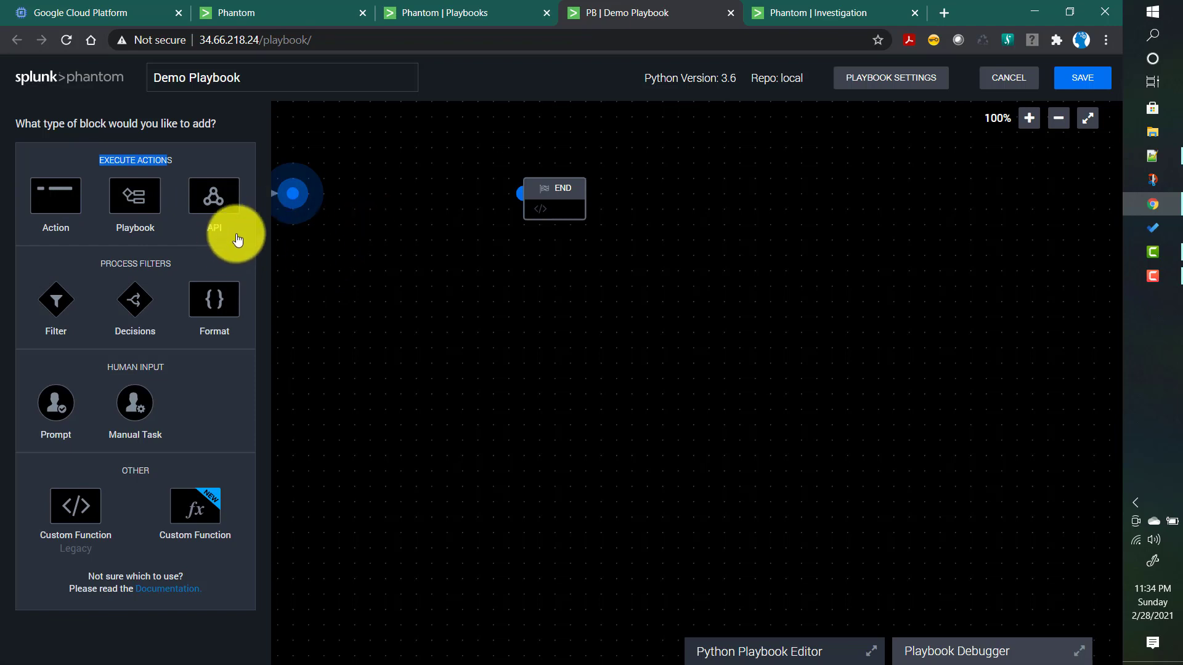
click(214, 199)
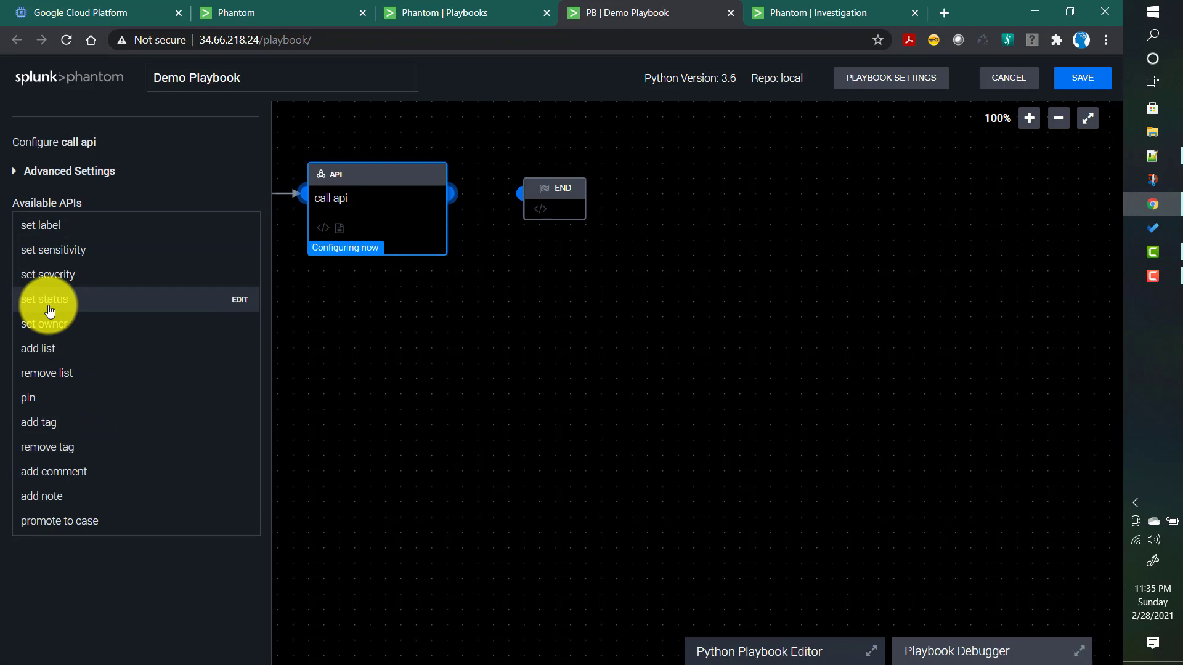
Configure the API block's set label call with the label ossec and save it
click(46, 233)
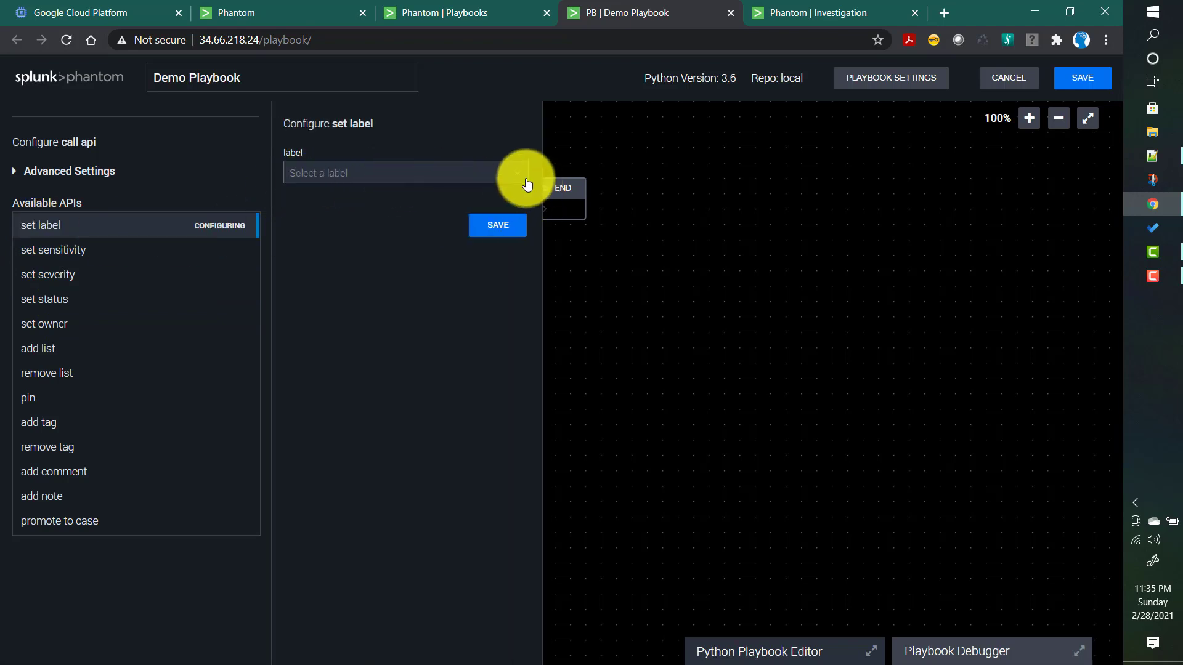
click(523, 181)
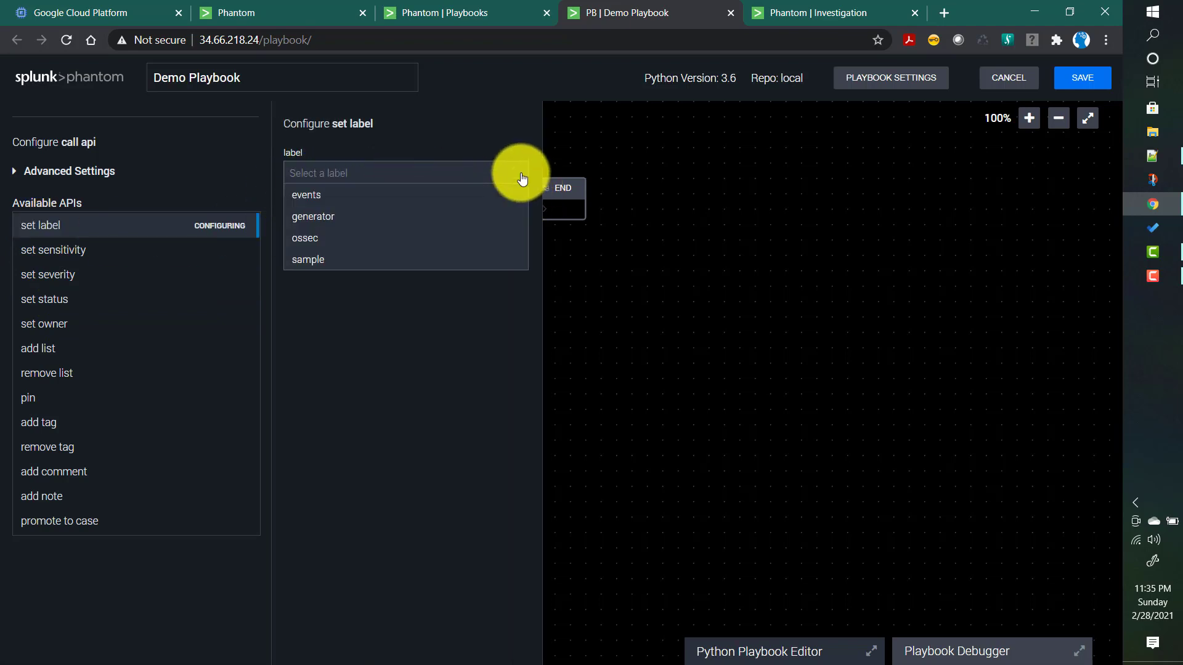
click(344, 241)
click(497, 223)
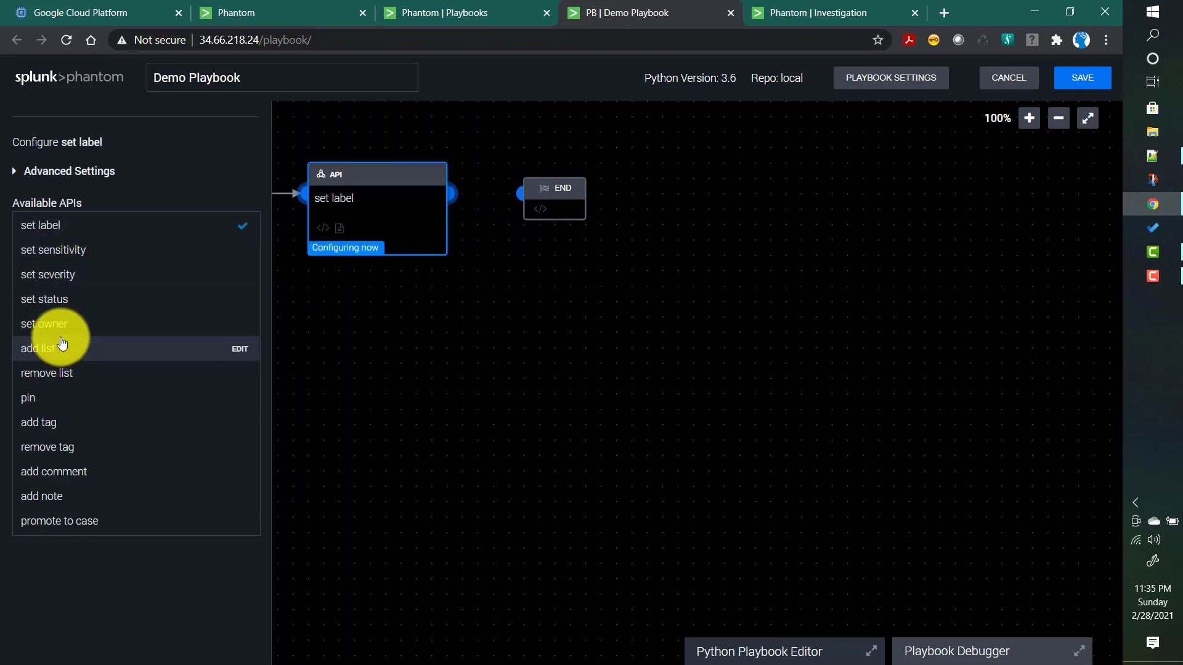
Add a set status call to the API block with the status Open and save it
click(48, 300)
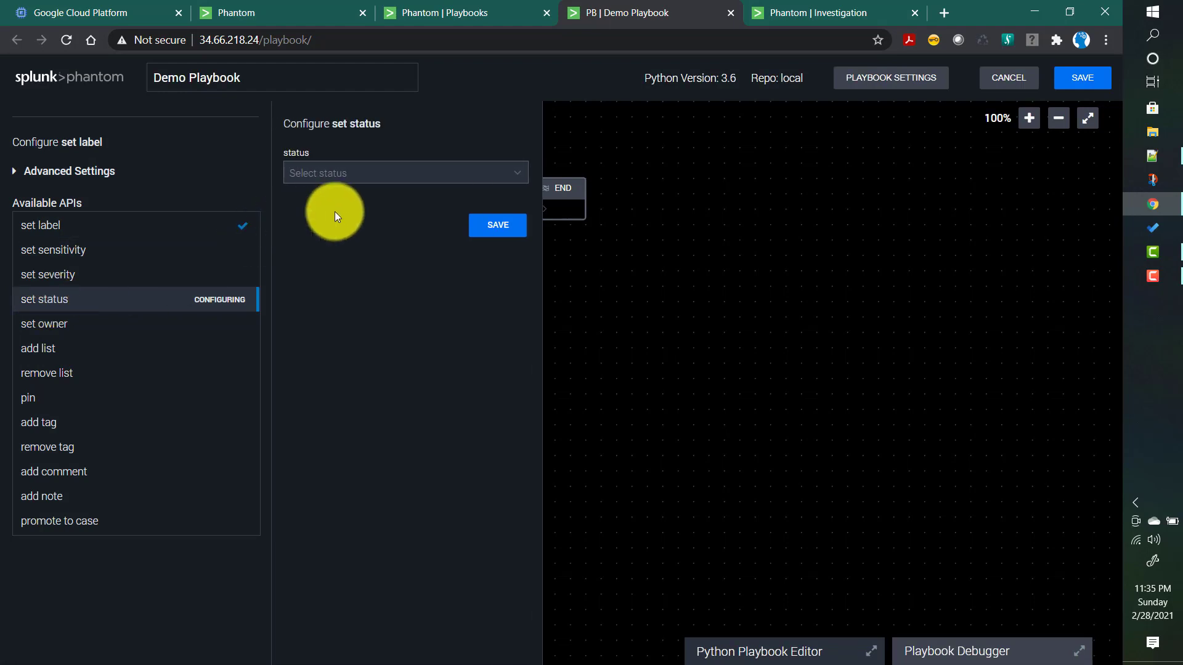
click(519, 177)
click(332, 224)
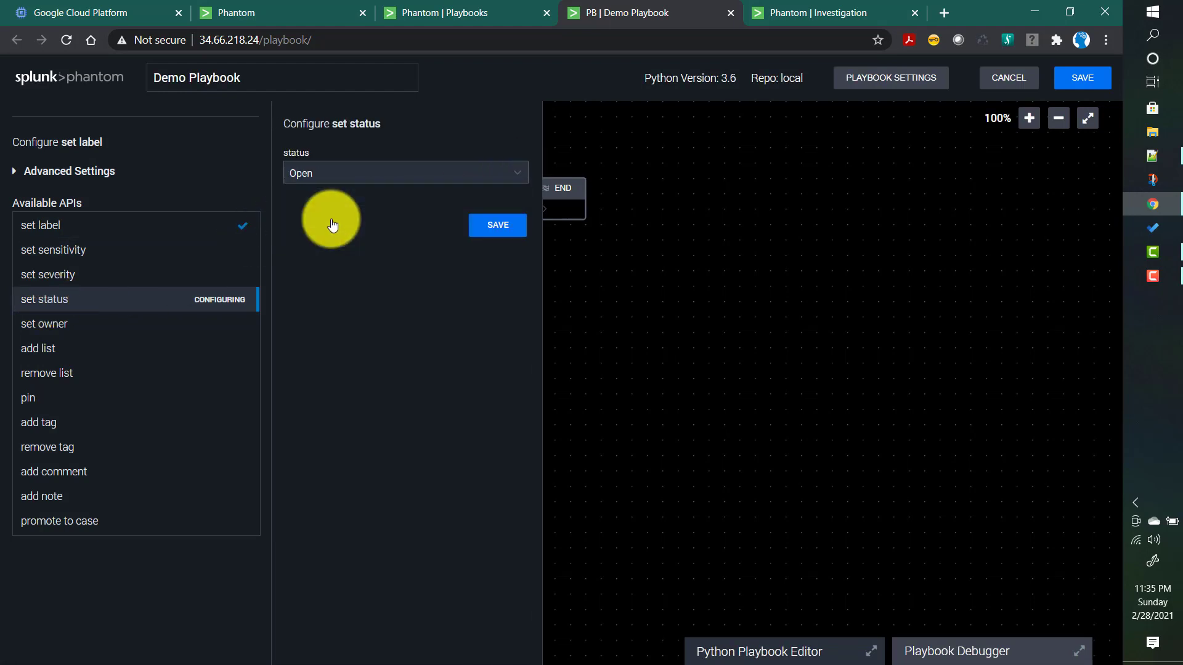
click(497, 228)
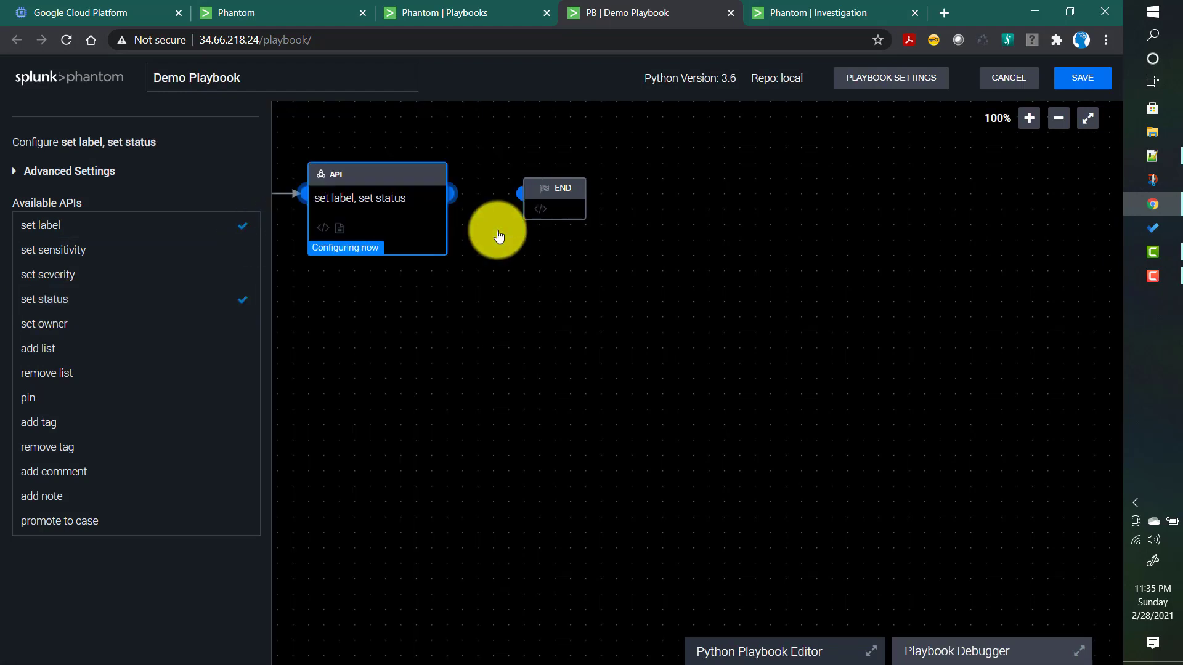
Connect the API block to the END block and save the playbook with the comment "initial version"
mouse_move(370, 180)
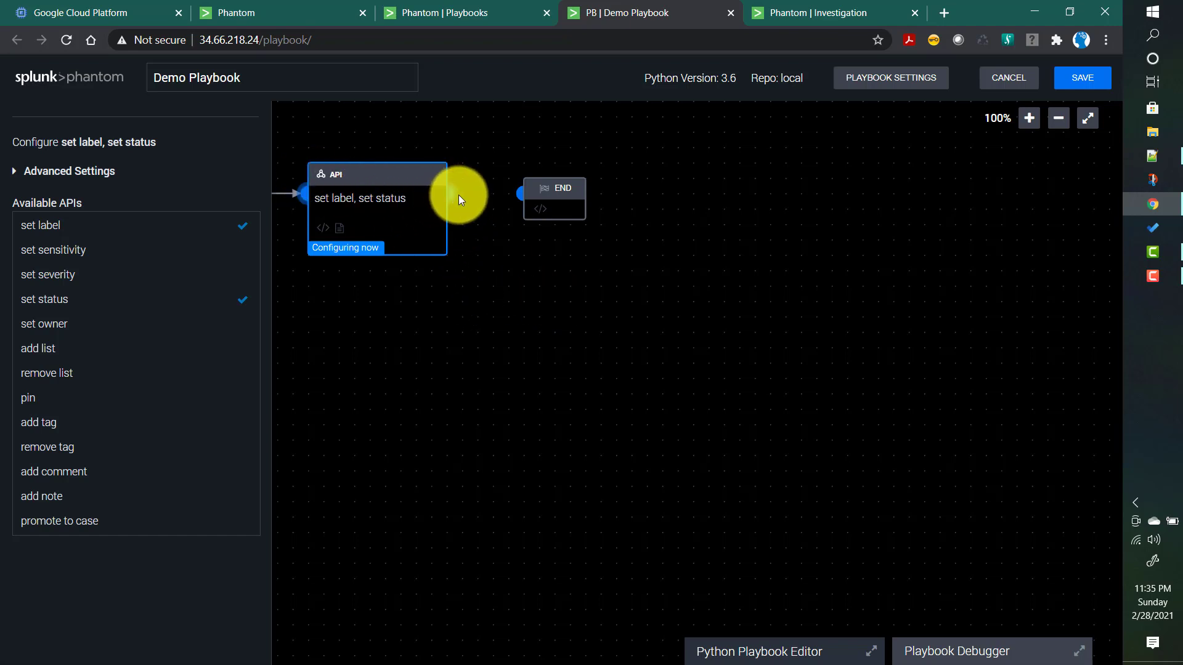
drag(457, 199, 502, 198)
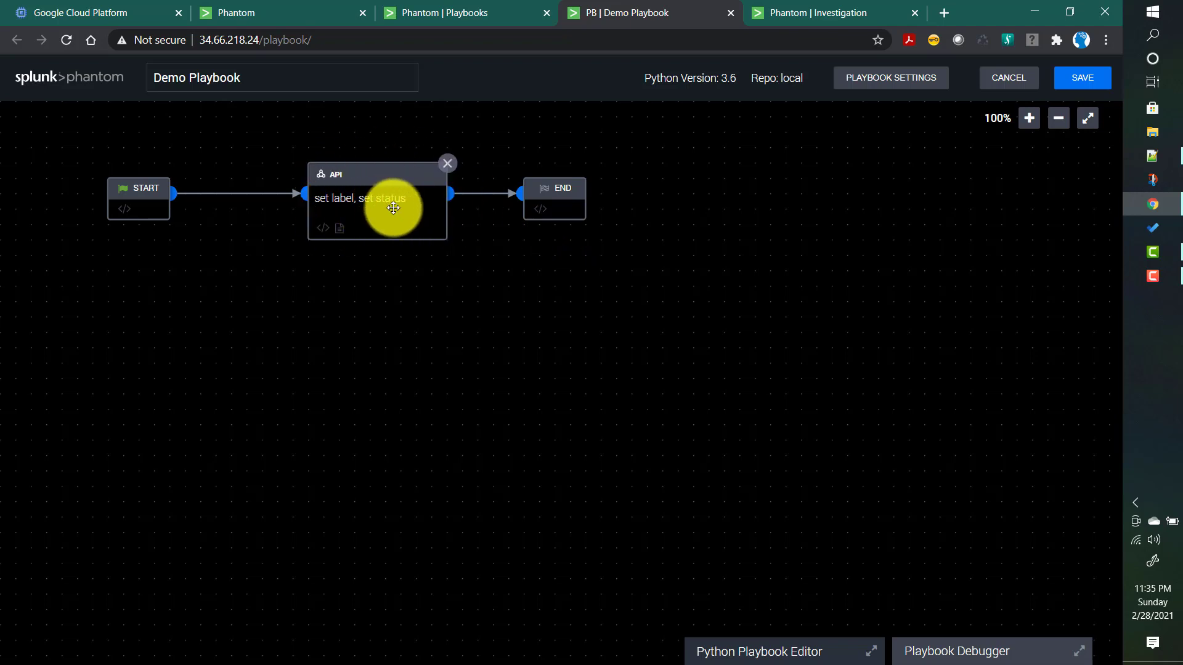
click(1074, 84)
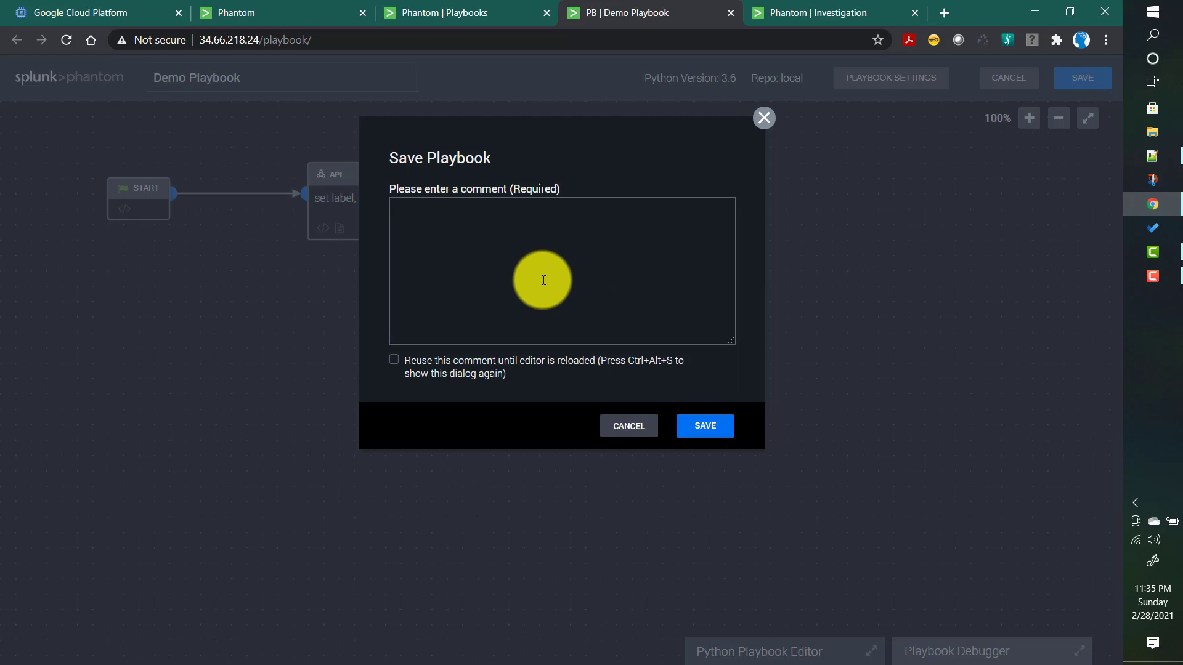
text(initial version)
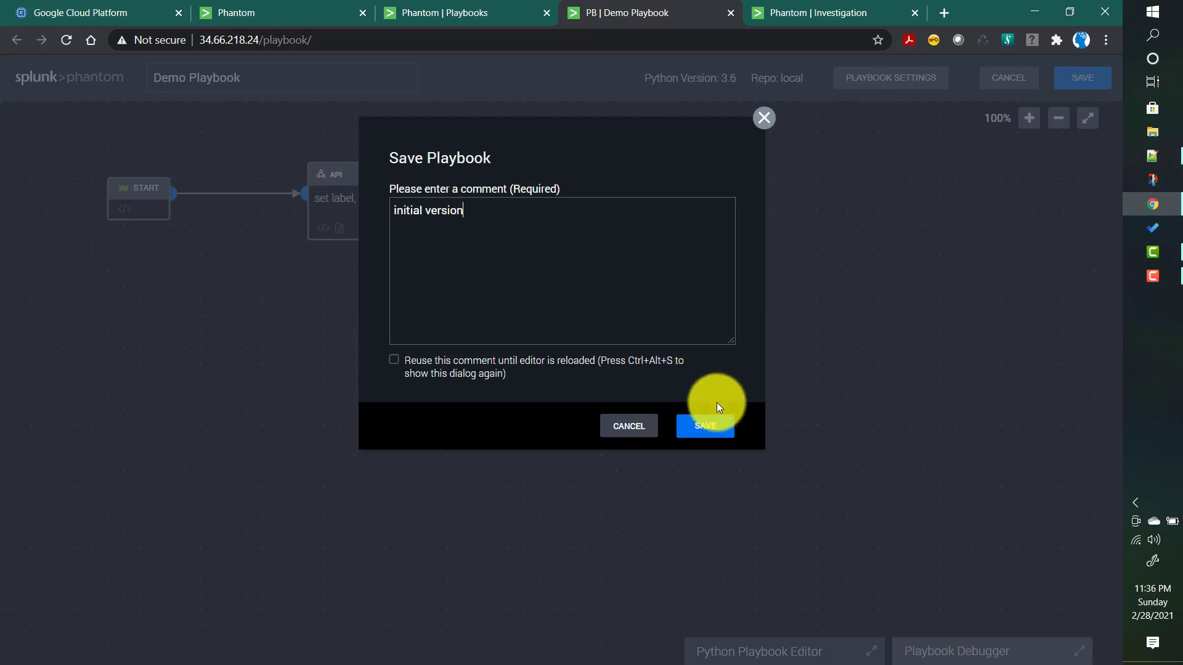
click(702, 425)
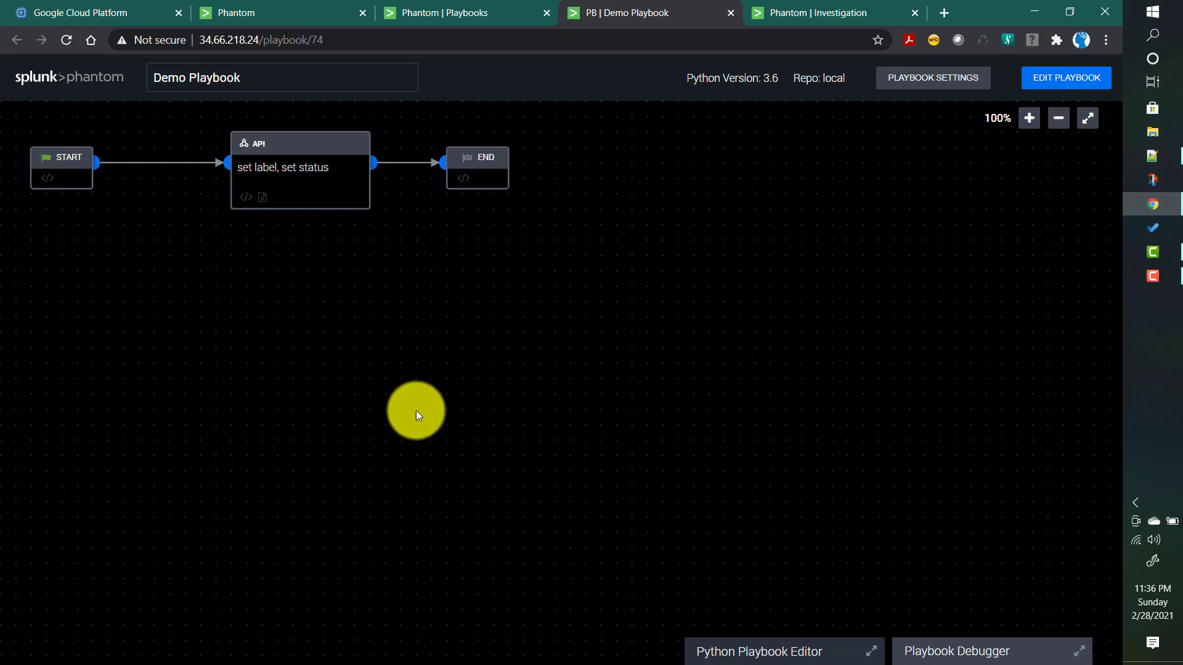
Test the playbook in the debugger on event ID 9 with Run as current user turned off, checking the ID in the investigation
click(969, 656)
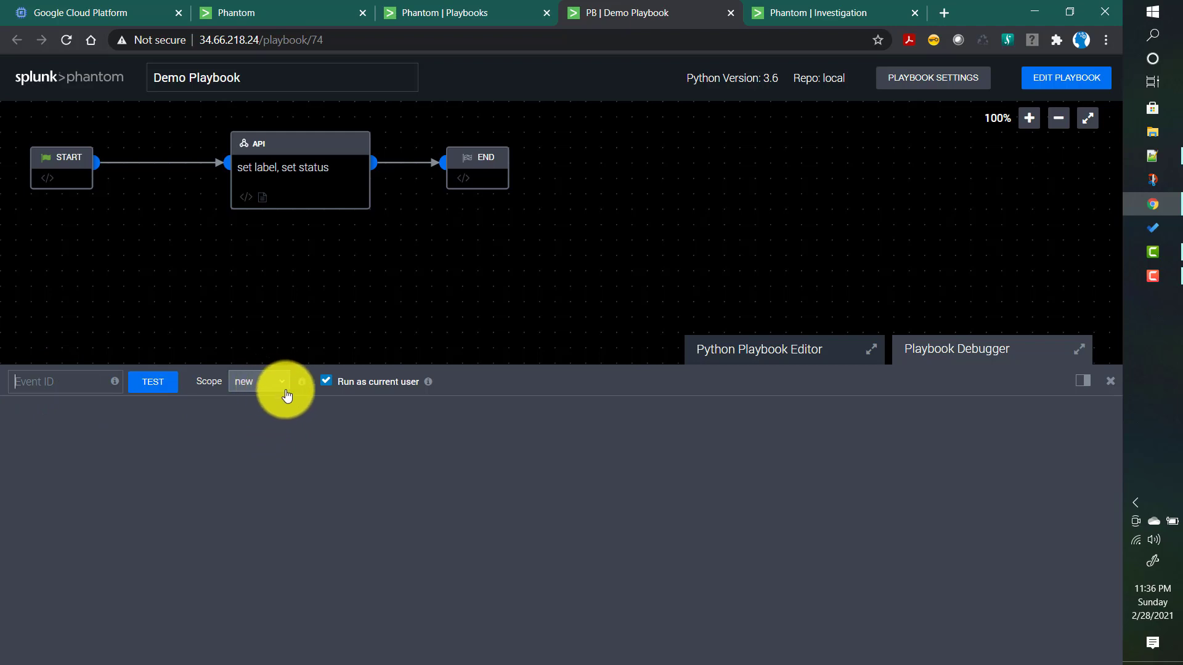
click(326, 383)
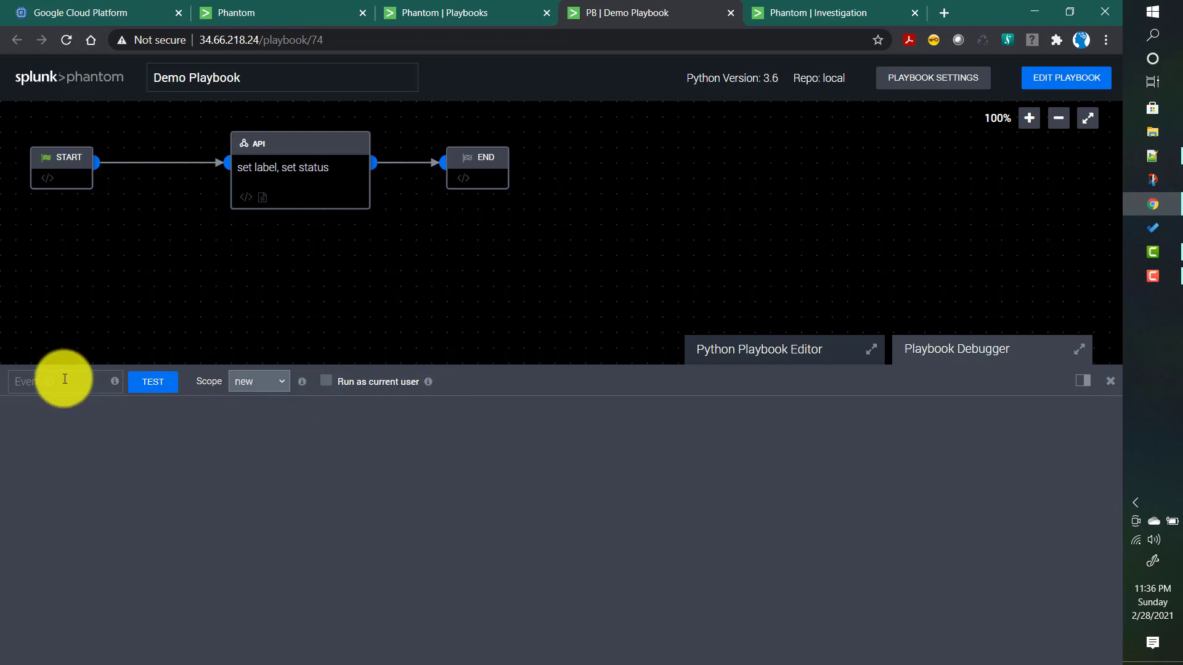
click(793, 11)
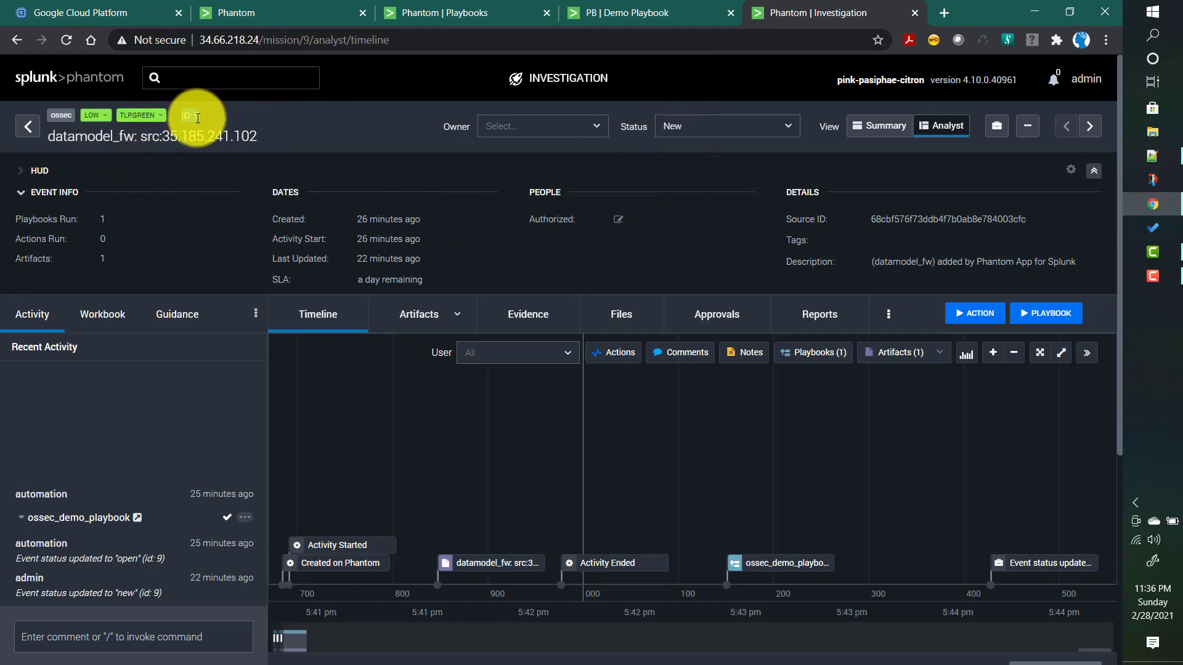
click(603, 14)
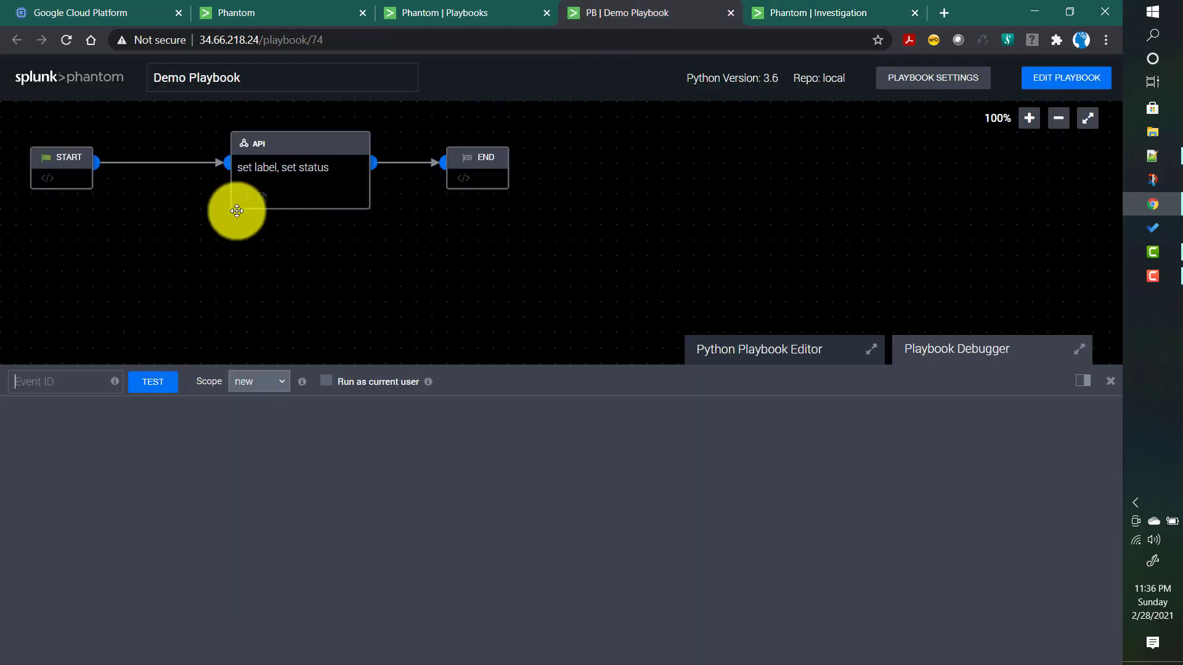
text(9)
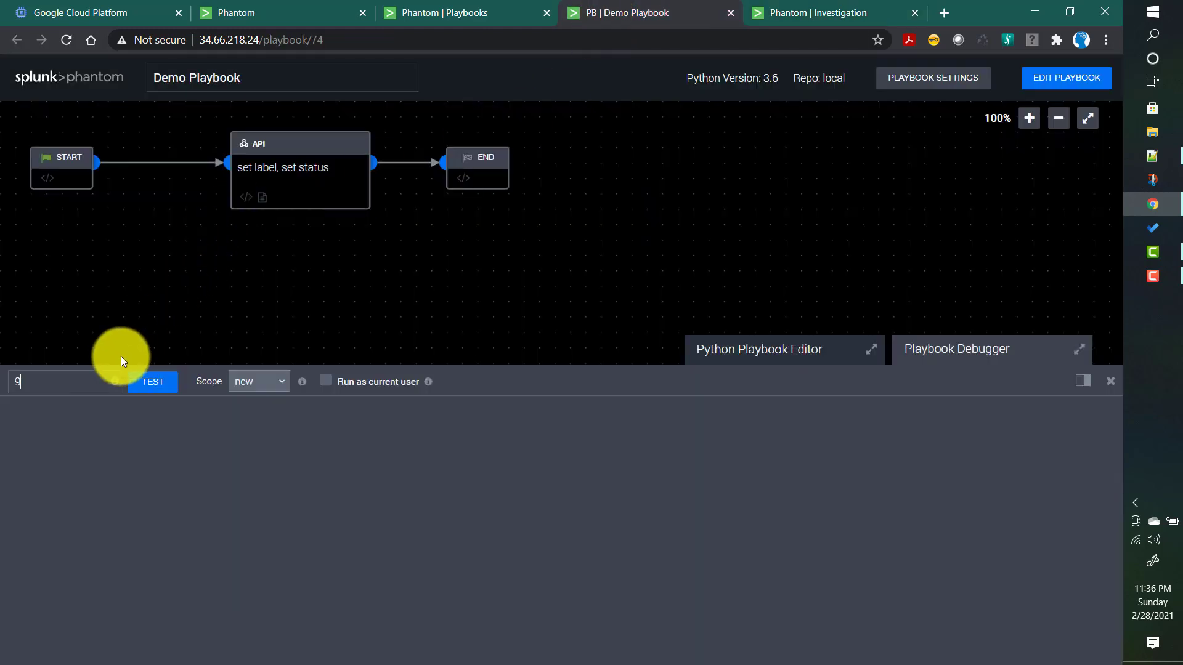
click(154, 390)
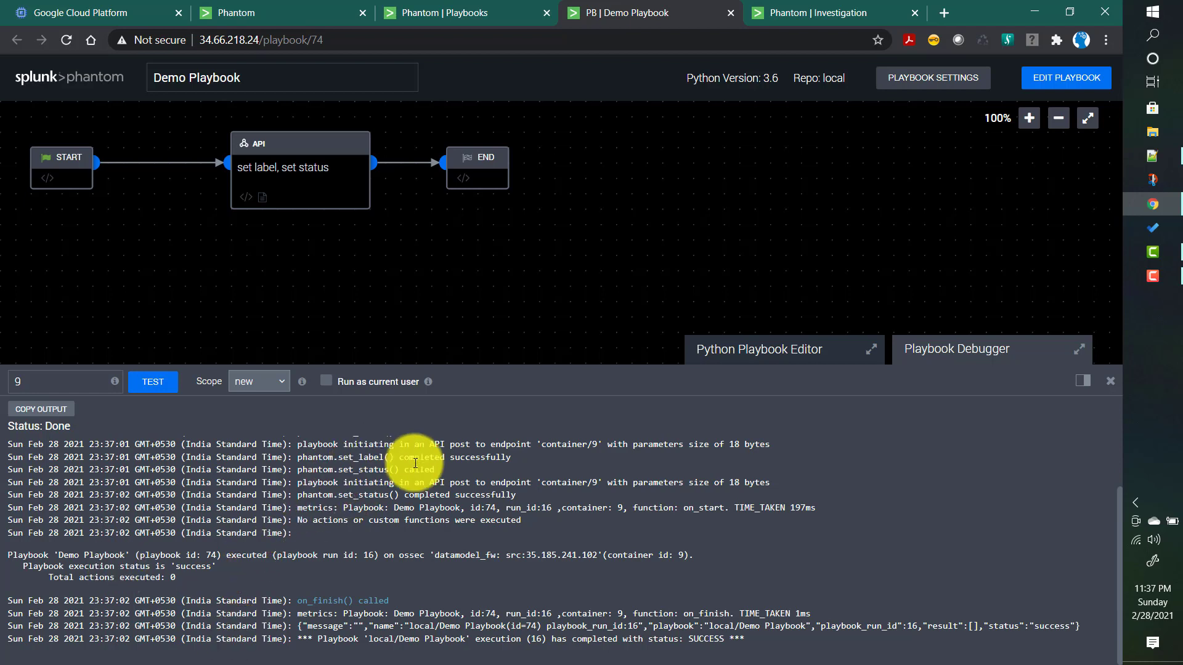
Examine the debugger output for the event ID, the functions called, the execution status and the total actions executed
scroll(414, 509, up, 1)
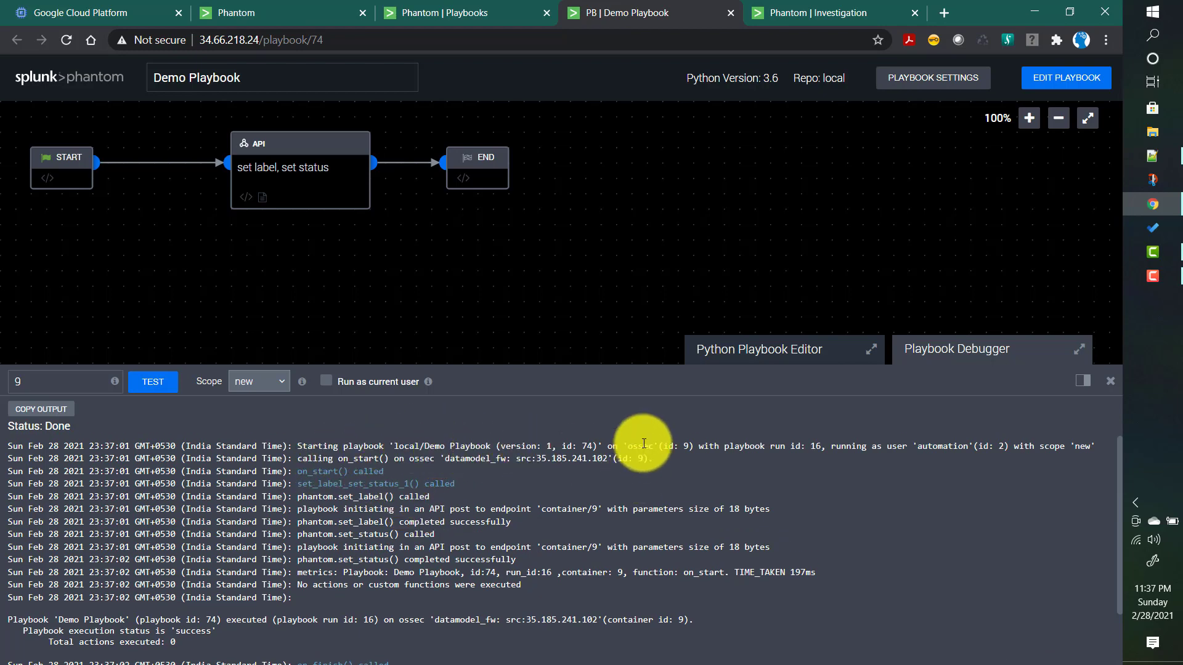
drag(693, 447, 660, 449)
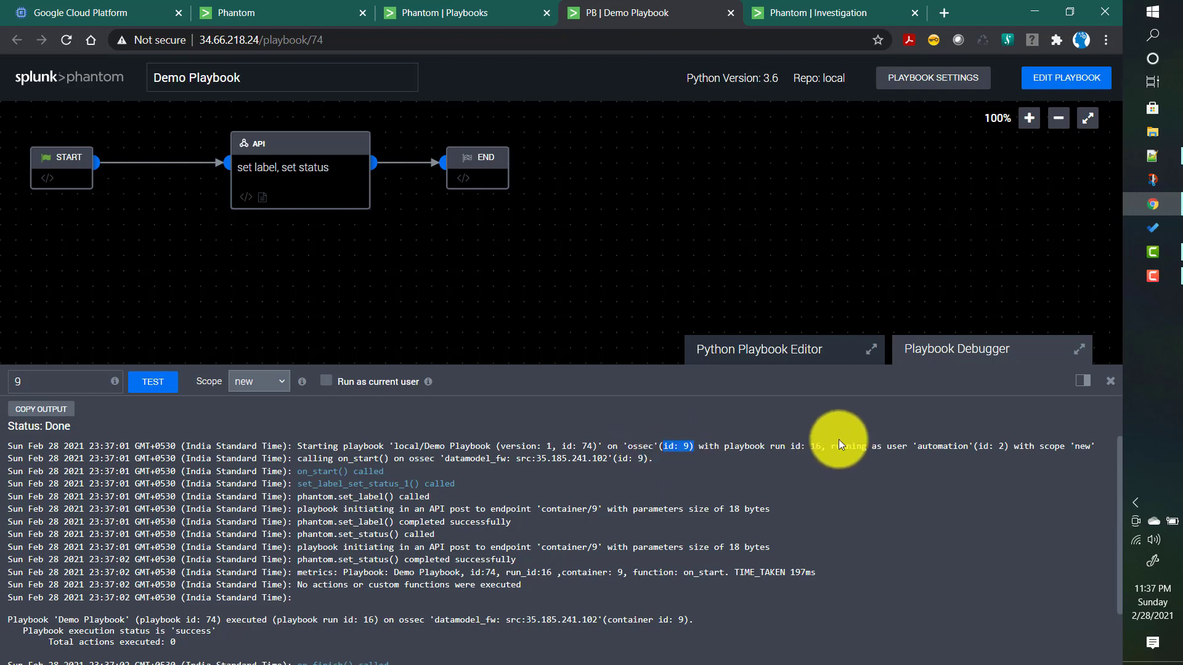
click(959, 446)
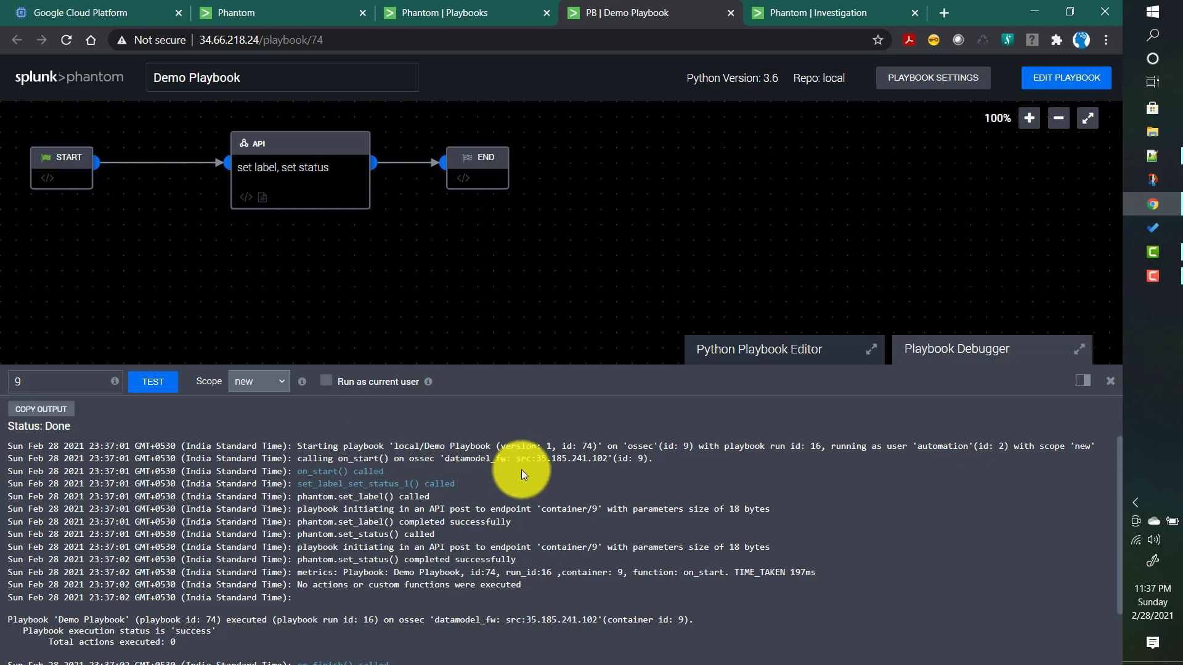
drag(441, 459, 631, 460)
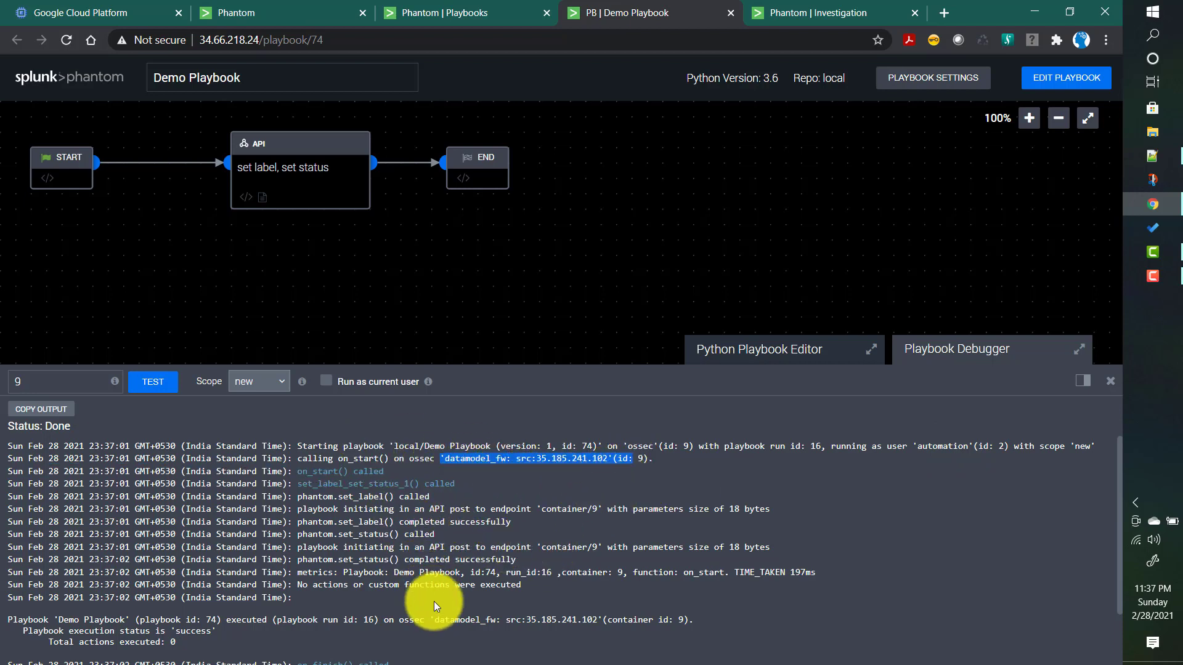
click(324, 473)
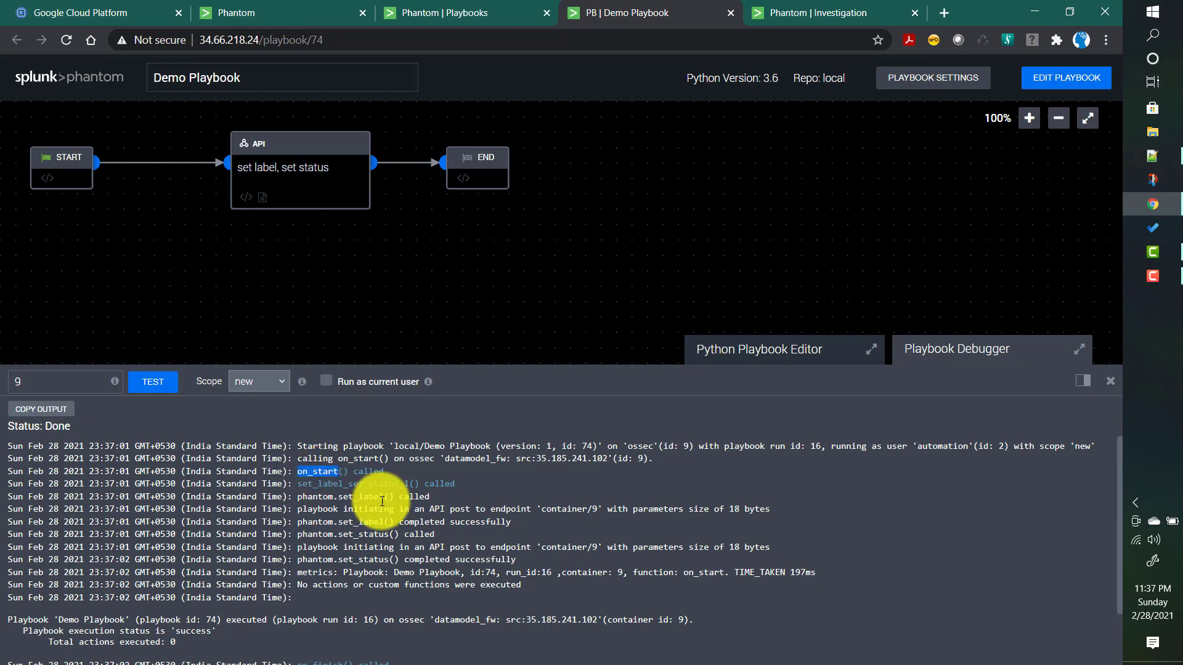
double_click(383, 484)
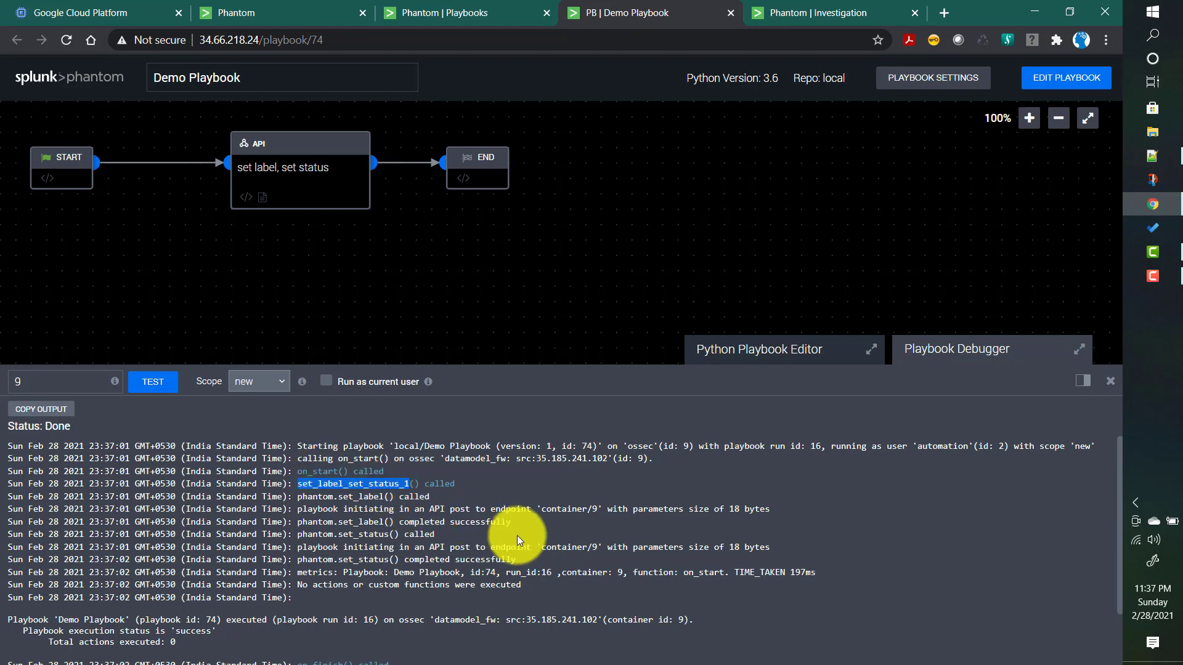
scroll(515, 536, down, 2)
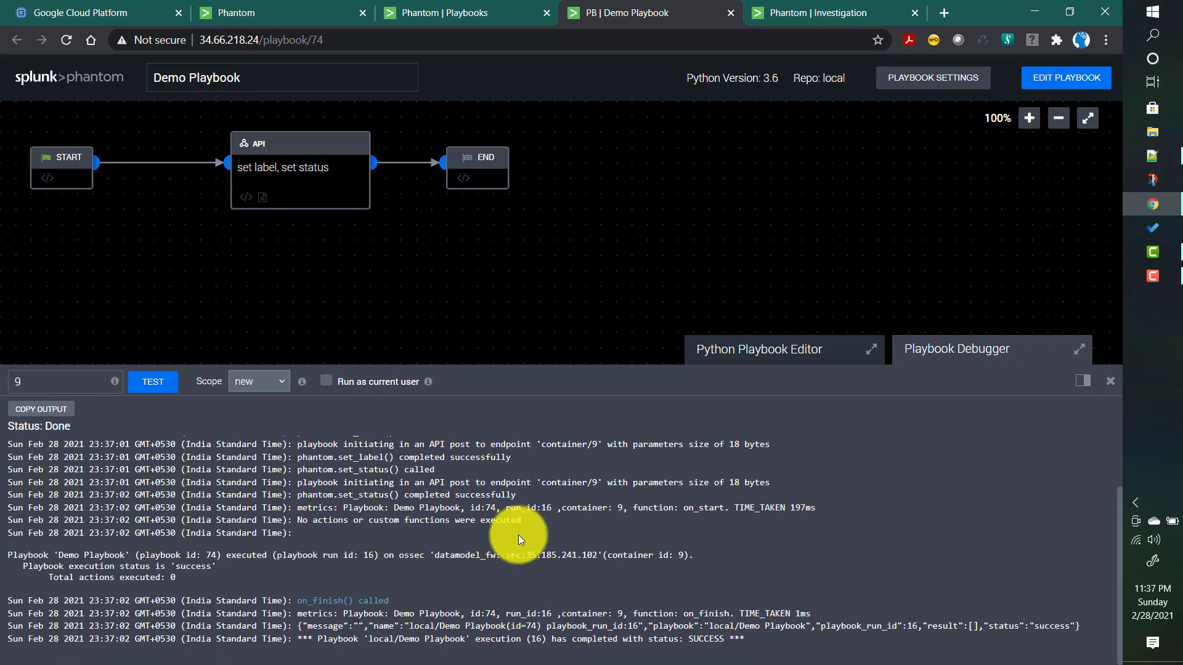
double_click(706, 638)
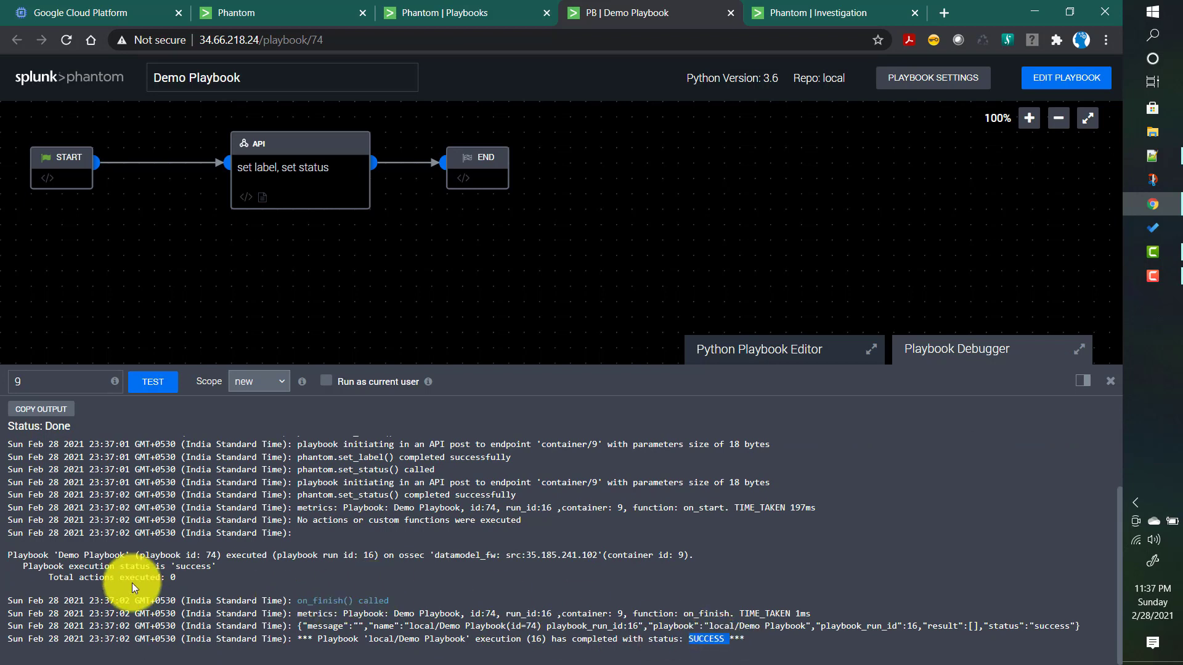
drag(189, 578, 52, 575)
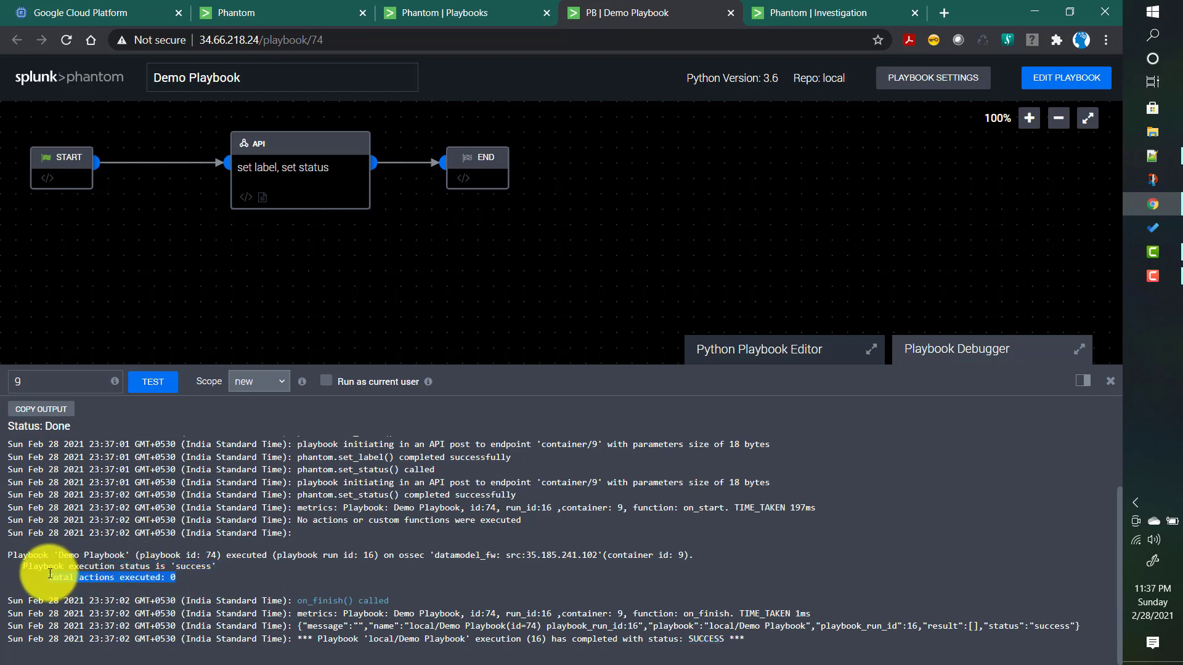
Check the event's status and recent activity in the investigation, then return to the playbook and close the debugger
click(789, 13)
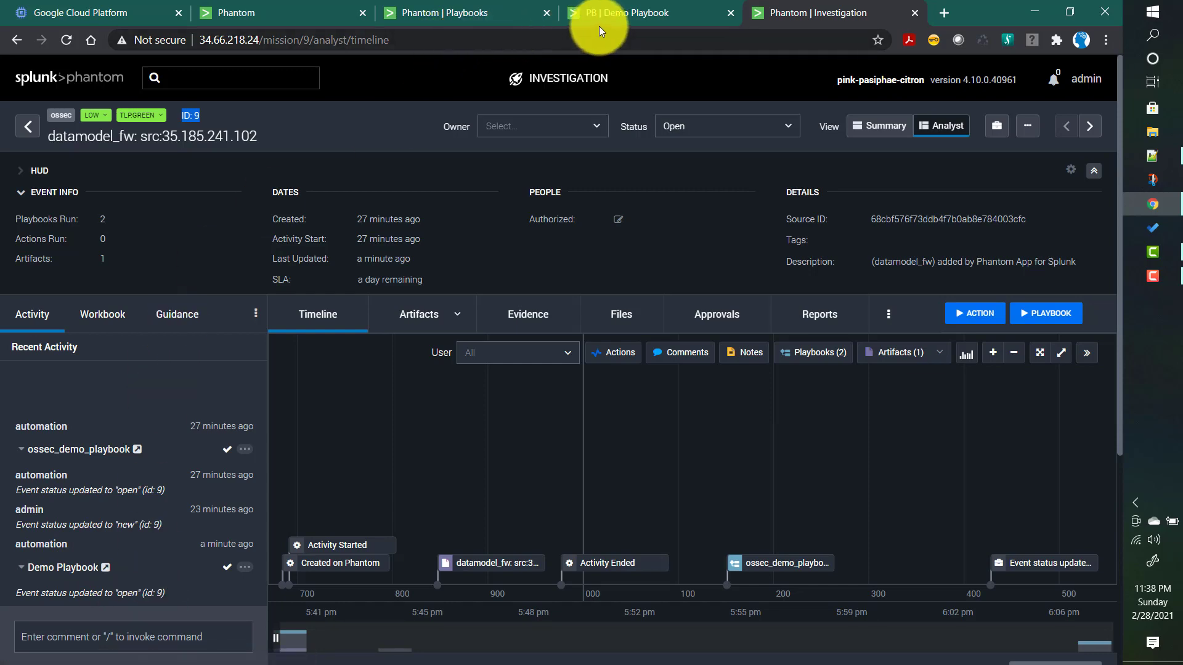
click(620, 21)
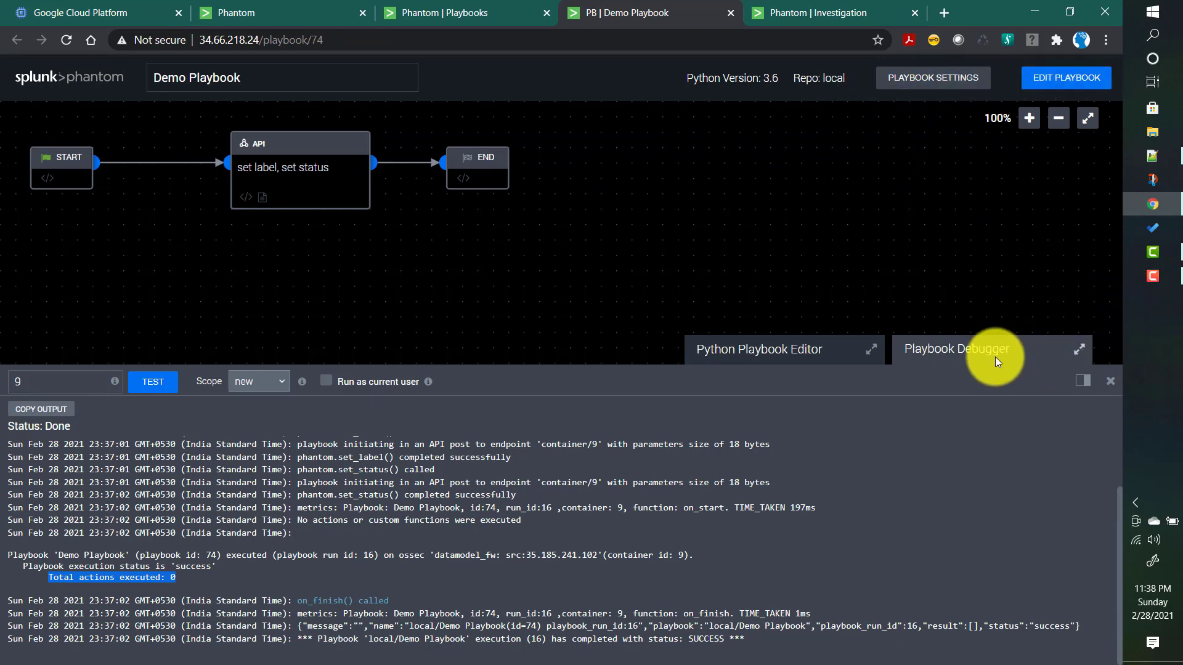
click(1109, 382)
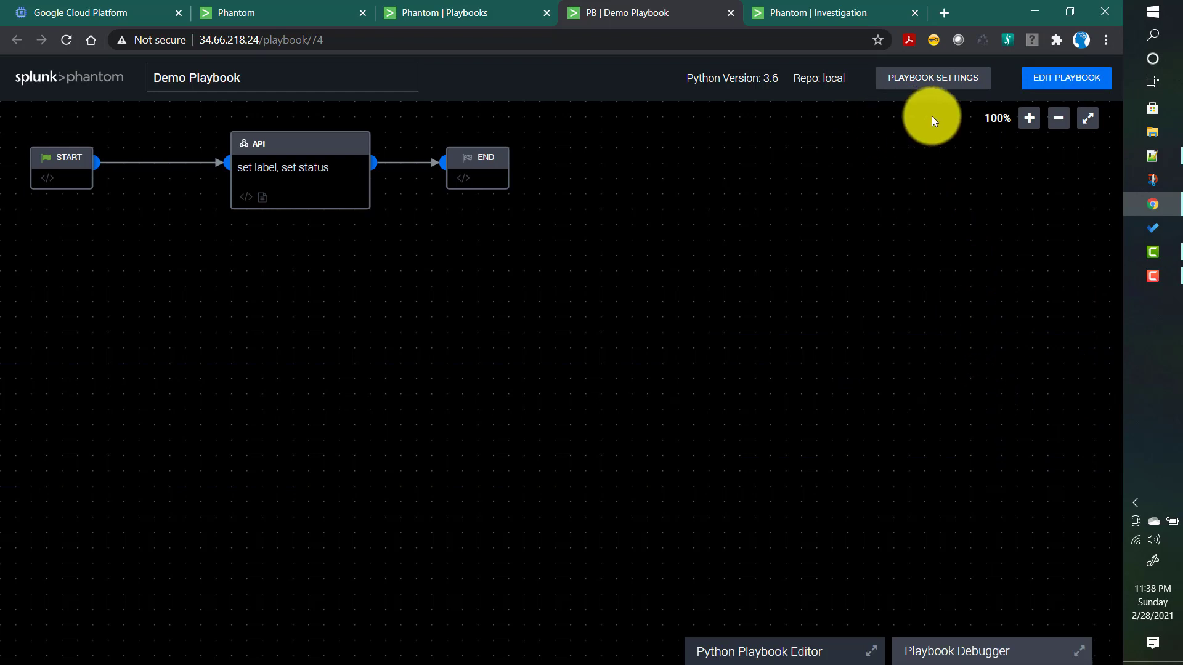
Put the playbook back into edit mode and turn on Active in its settings
click(1055, 75)
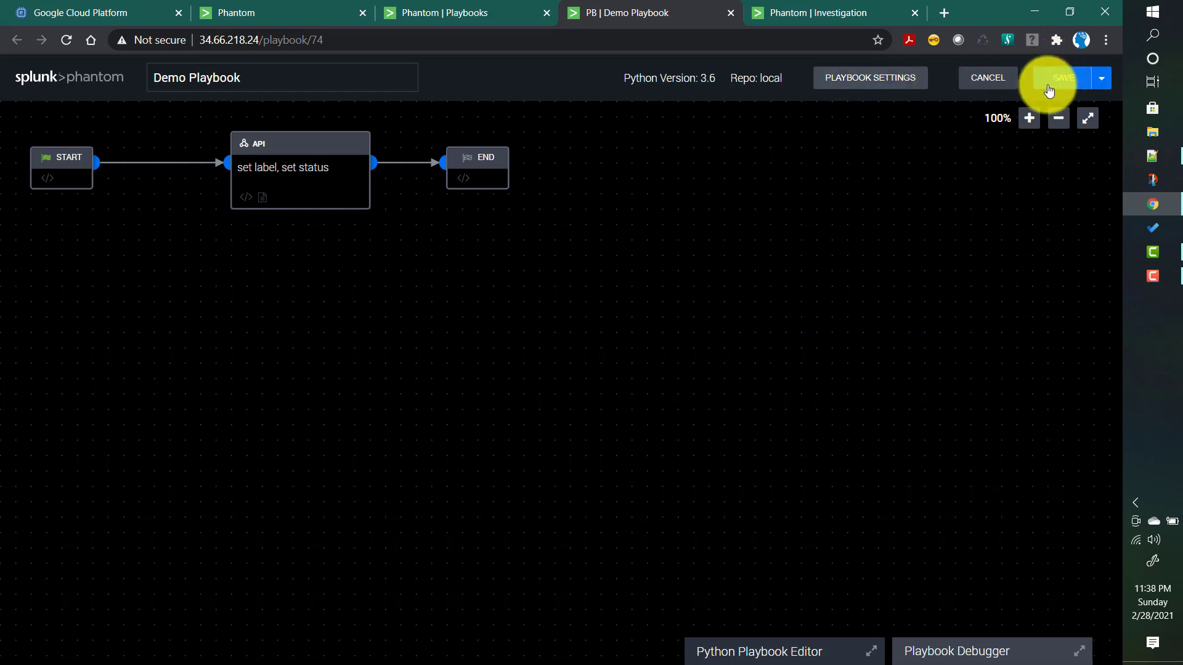
click(861, 86)
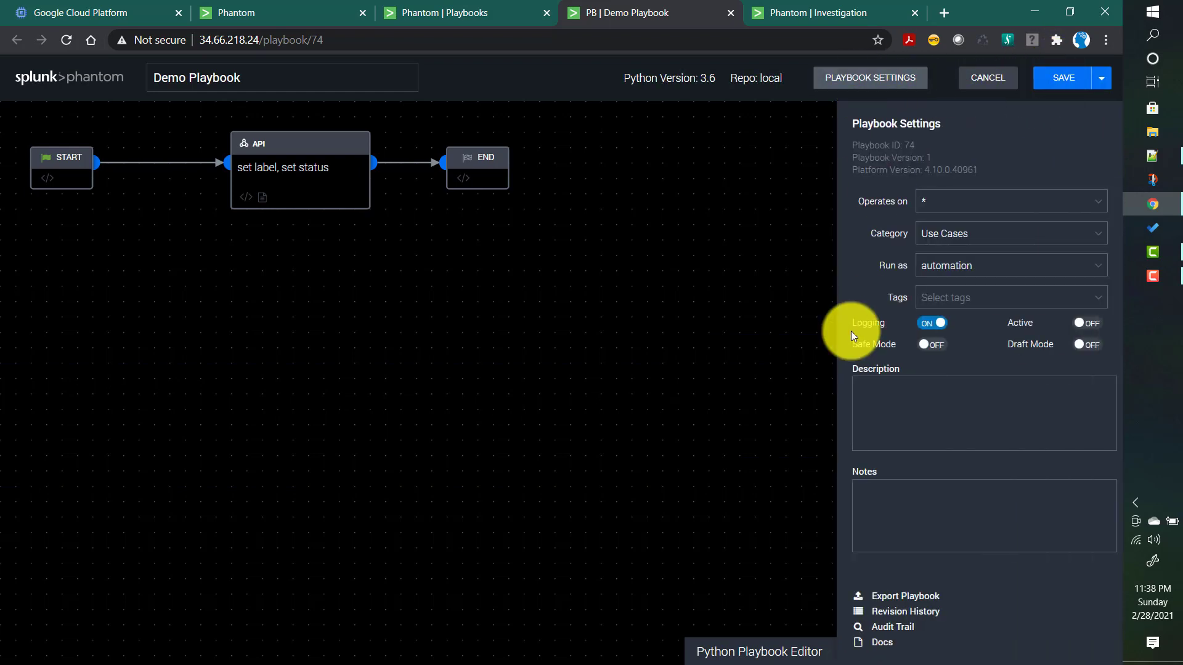
click(1088, 324)
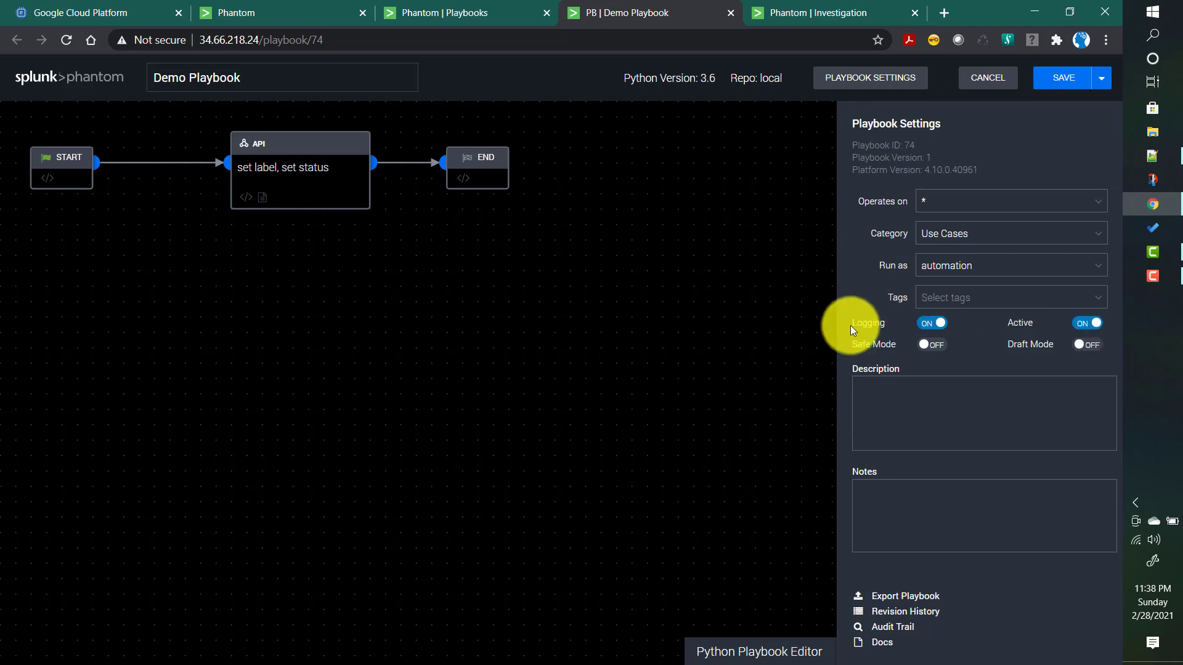
Save the playbook and go from the event ID 9 investigation to the list of all events
click(1065, 80)
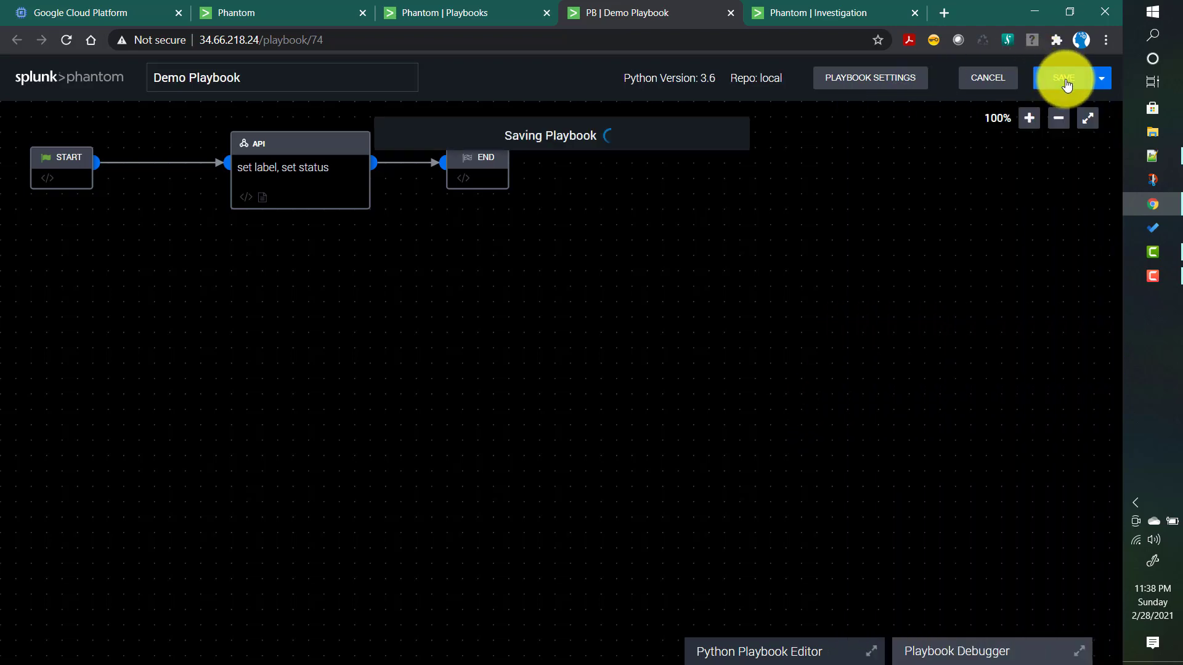
click(797, 18)
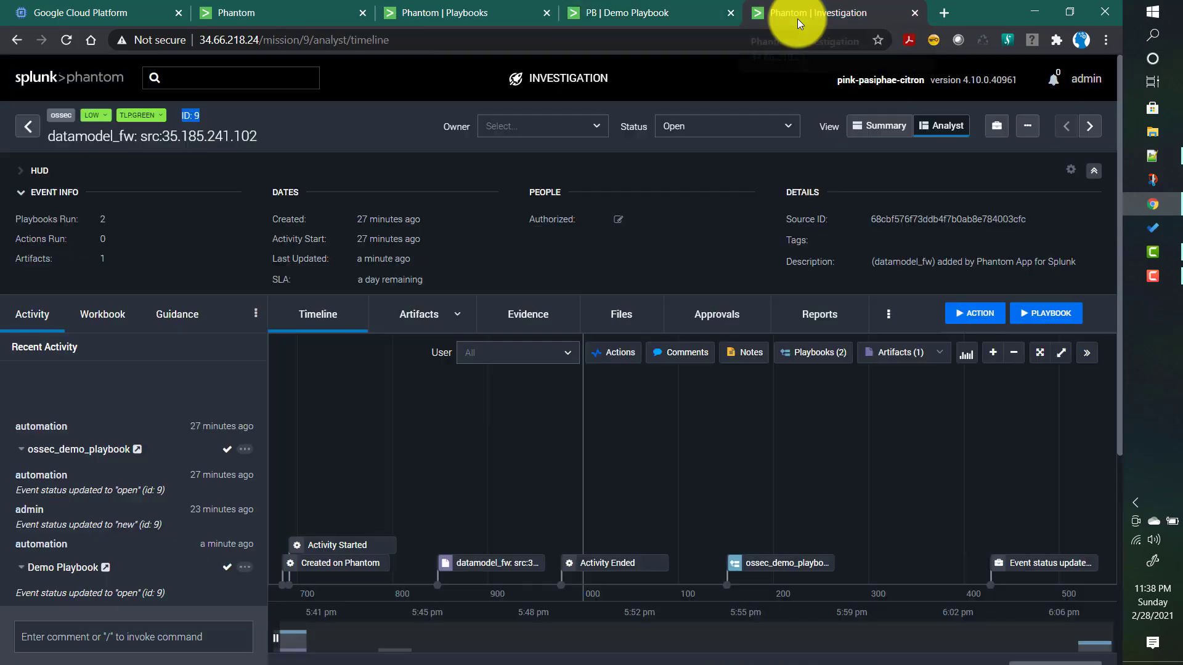
click(55, 87)
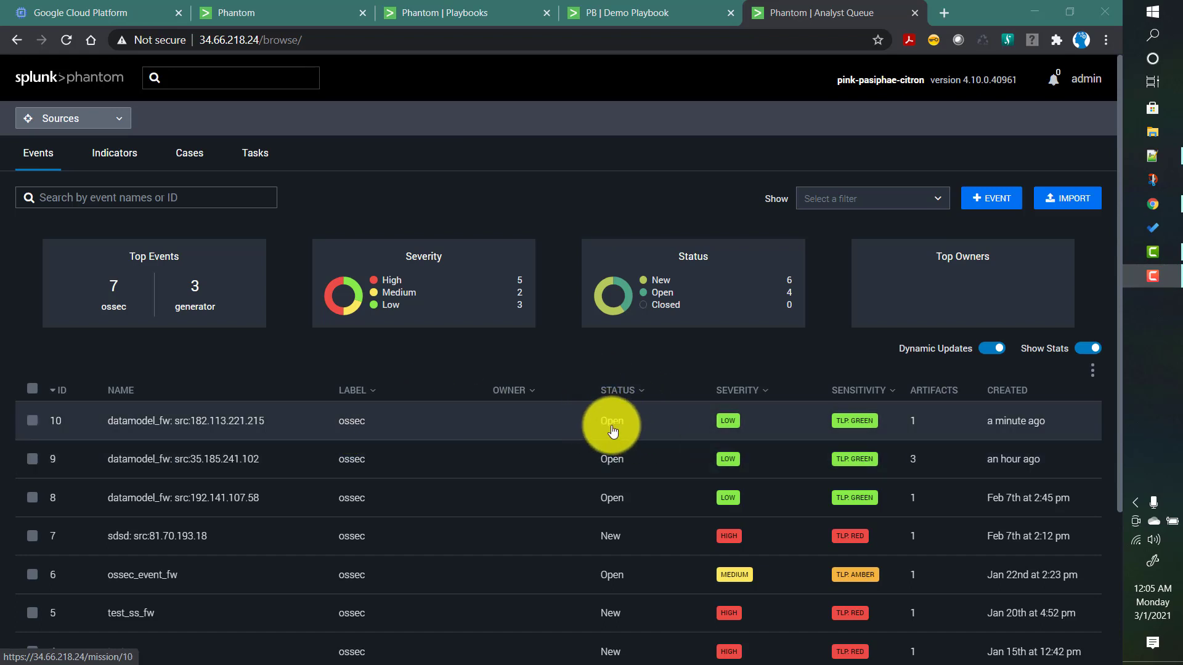
Open the event with ID 10, examine its status, recent activity and timeline for playbook runs, and return to the Demo Playbook
click(170, 423)
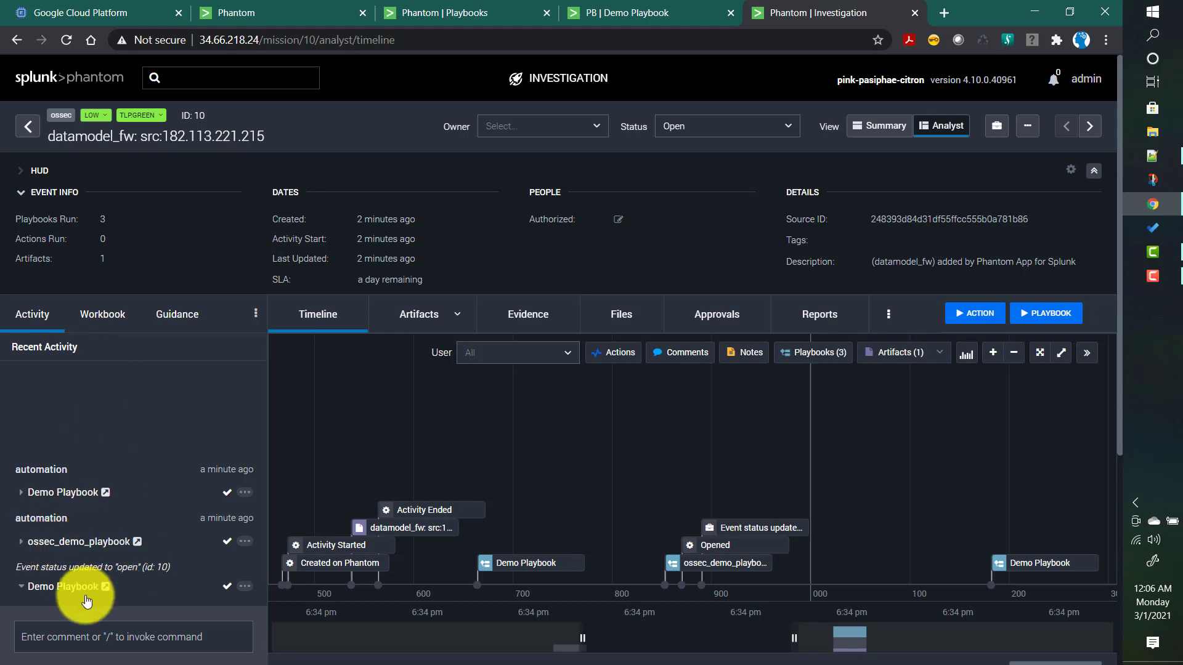
click(22, 586)
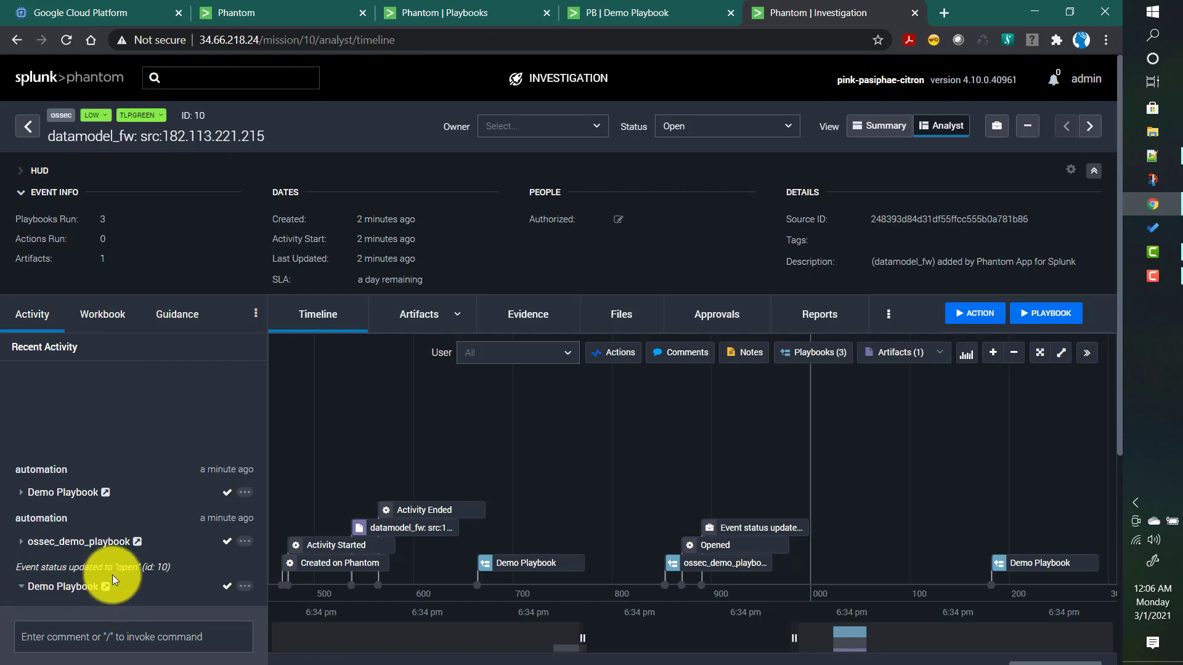
scroll(114, 575, down, 3)
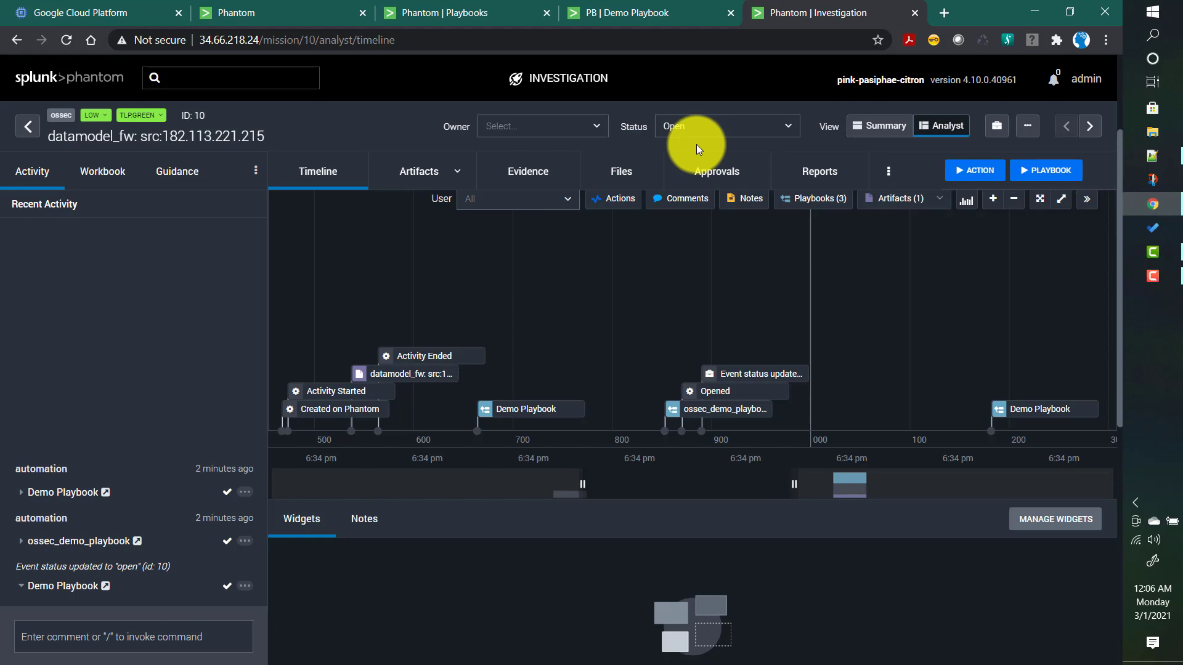
click(614, 20)
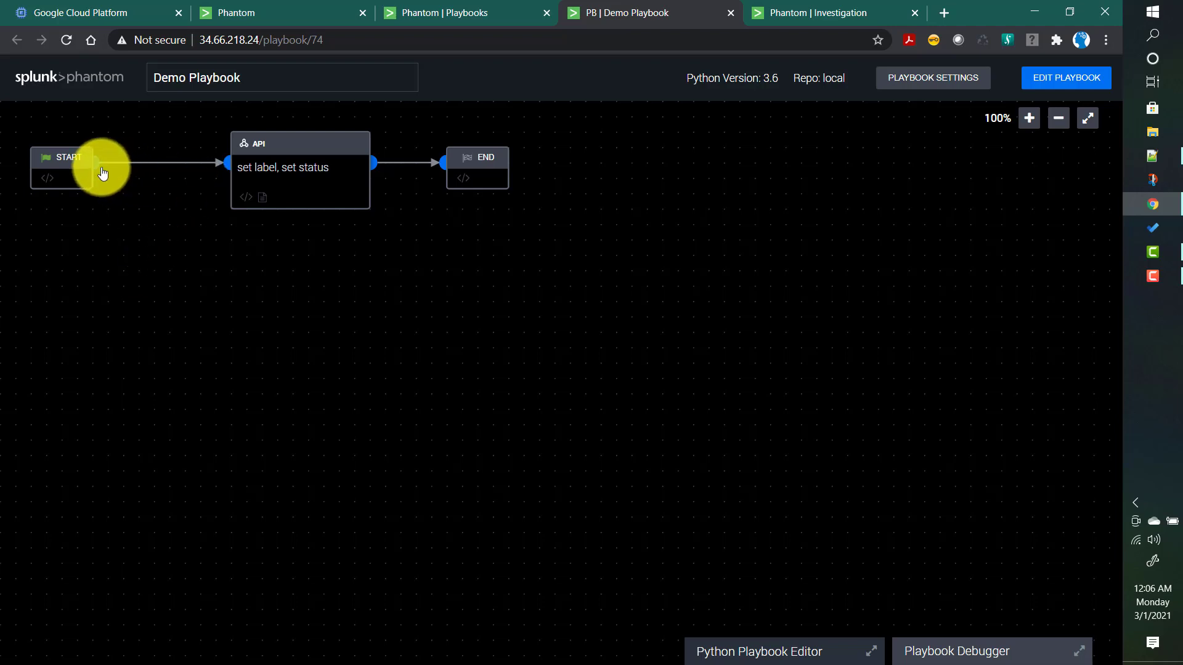